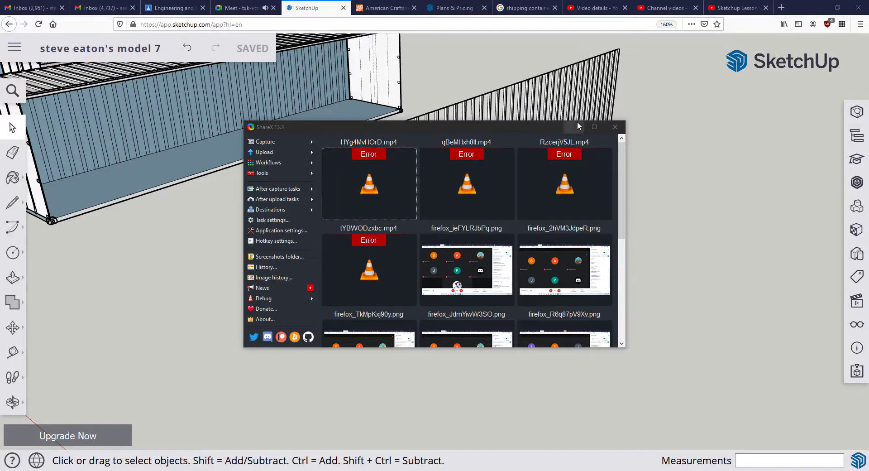
Step: Minimize ShareX and zoom in on the wall's window opening
left_click(573, 127)
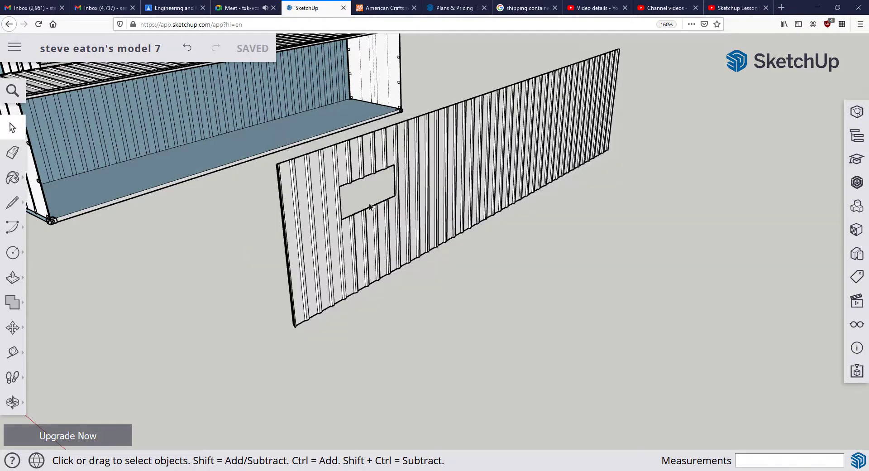
scroll(345, 193, "up", 6)
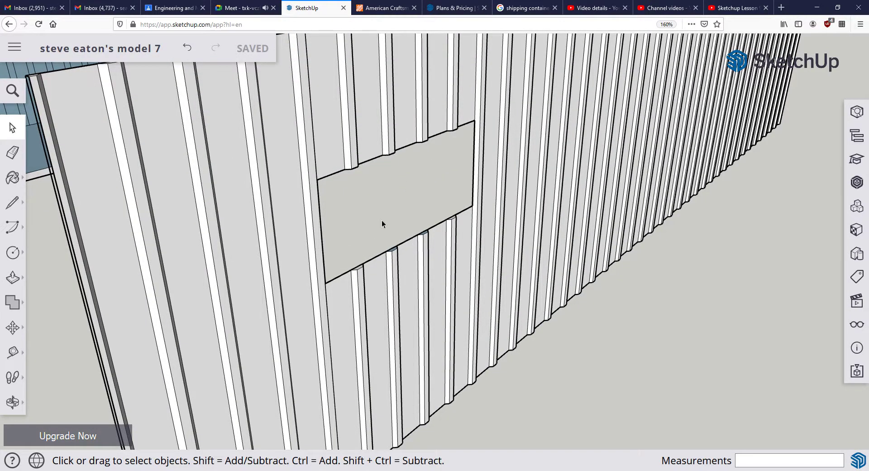
scroll(382, 220, "down", 8)
scroll(375, 209, "up", 5)
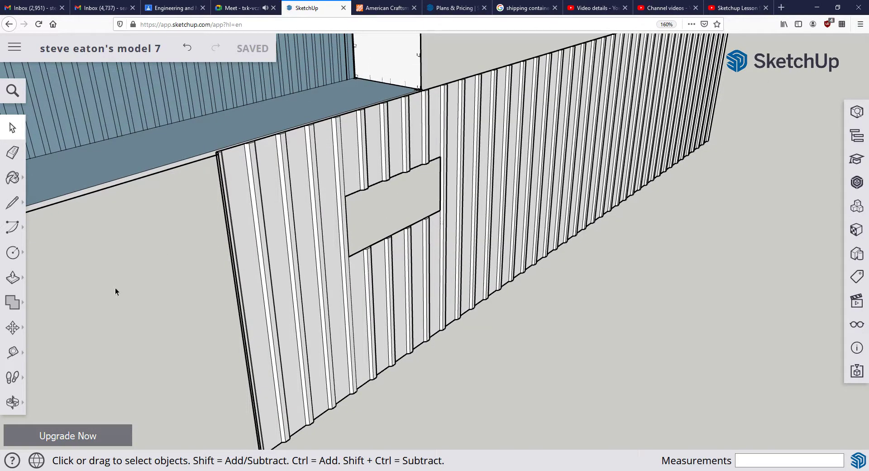
Step: Pick a solid tool from the Solid Tools flyout
left_click(6, 306)
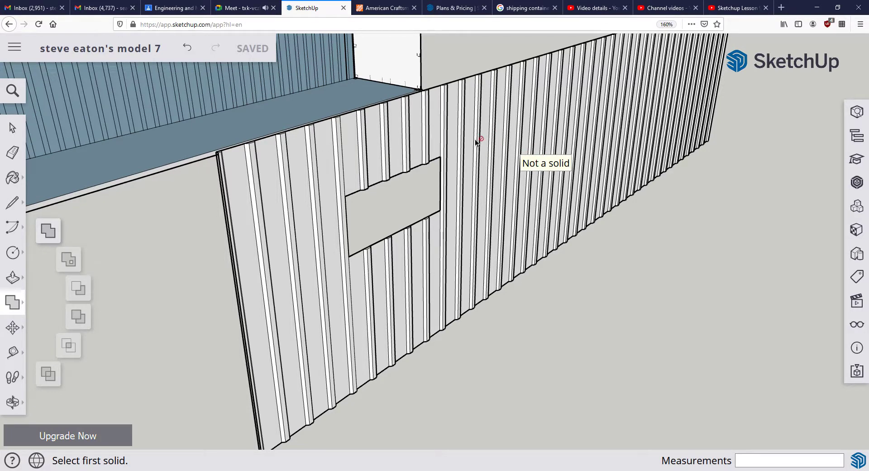
scroll(387, 214, "down", 5)
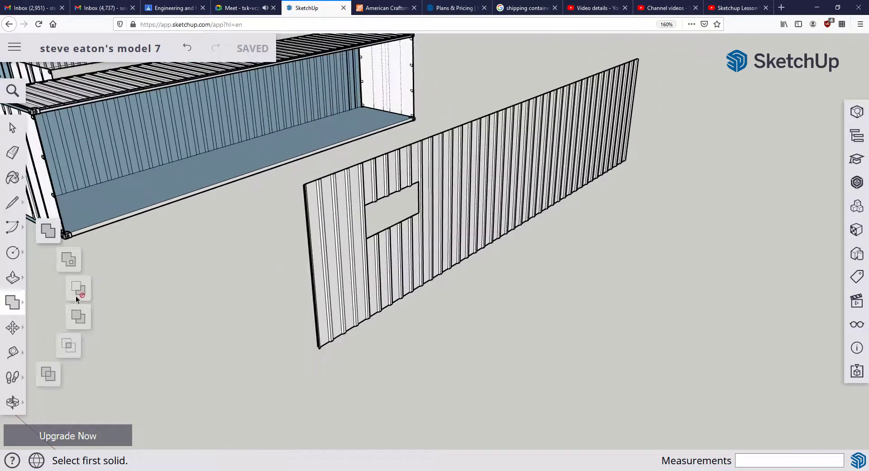
left_click(68, 260)
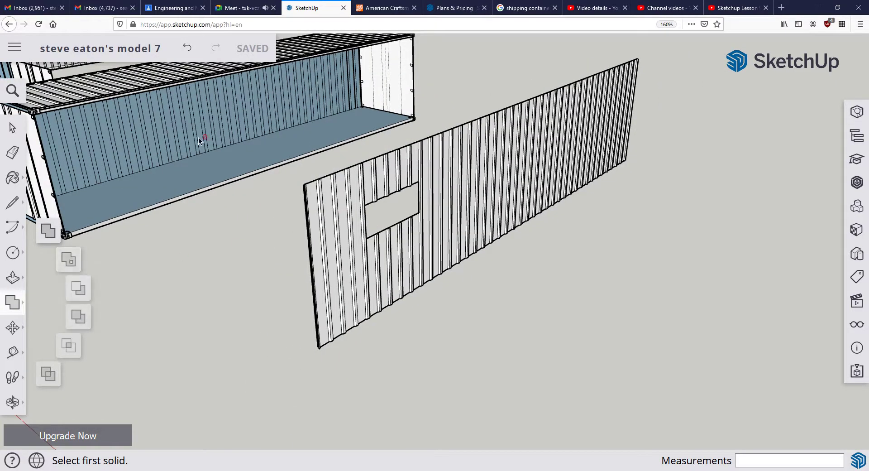
Step: Show the professional plans on Plans & Pricing and highlight the Studio price of $1199/yr
left_click(459, 10)
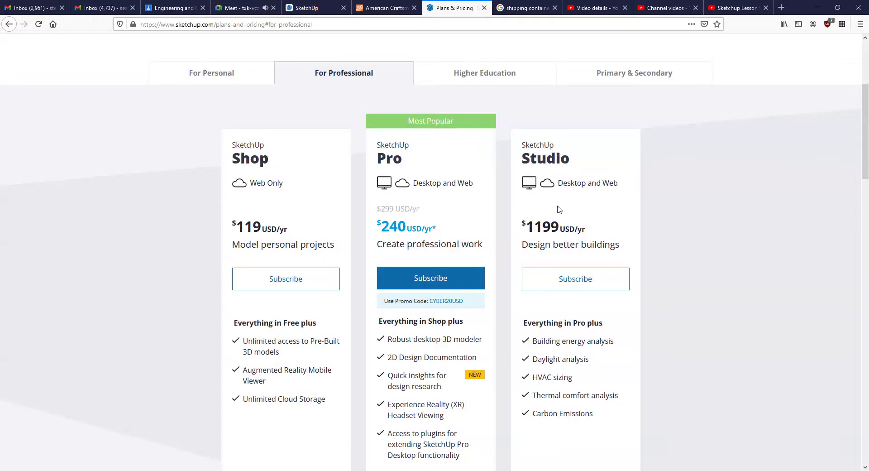
scroll(560, 207, "down", 3)
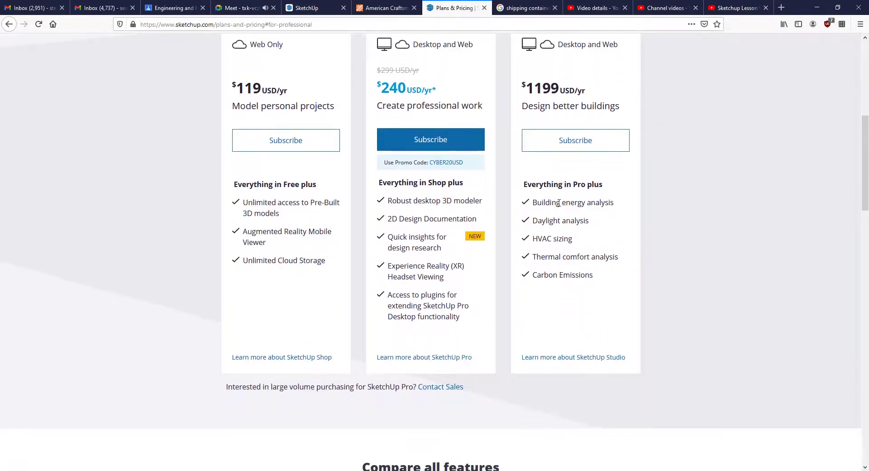
scroll(562, 202, "up", 3)
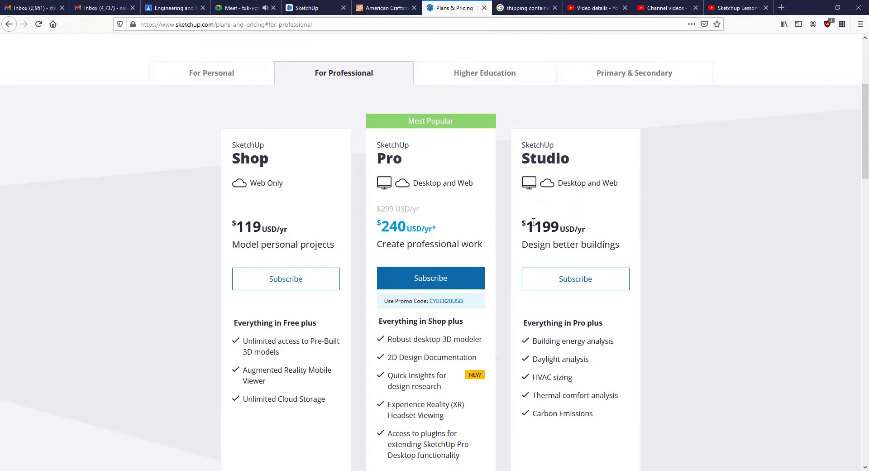
left_click_drag(526, 225, 558, 226)
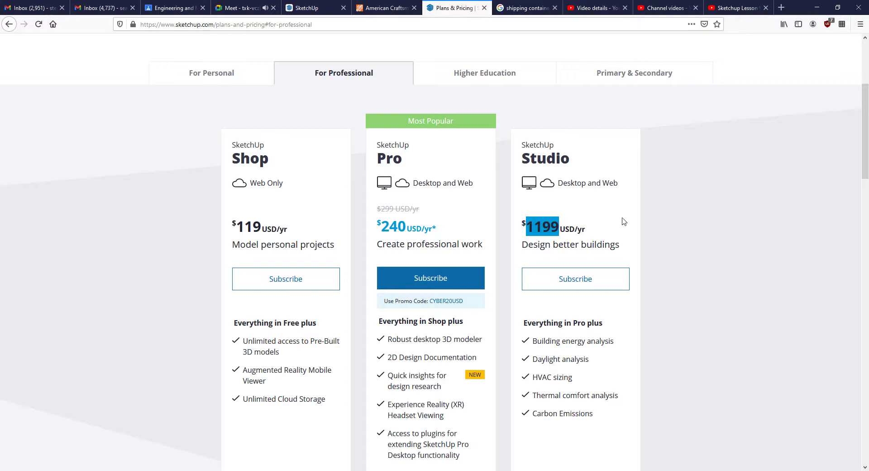
left_click(679, 218)
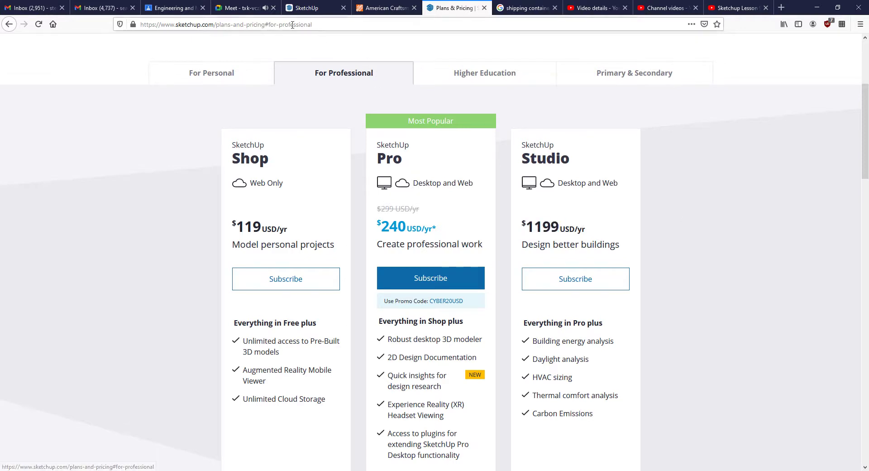
Step: Return to the SketchUp model and bring a closed container's long side into view
left_click(317, 10)
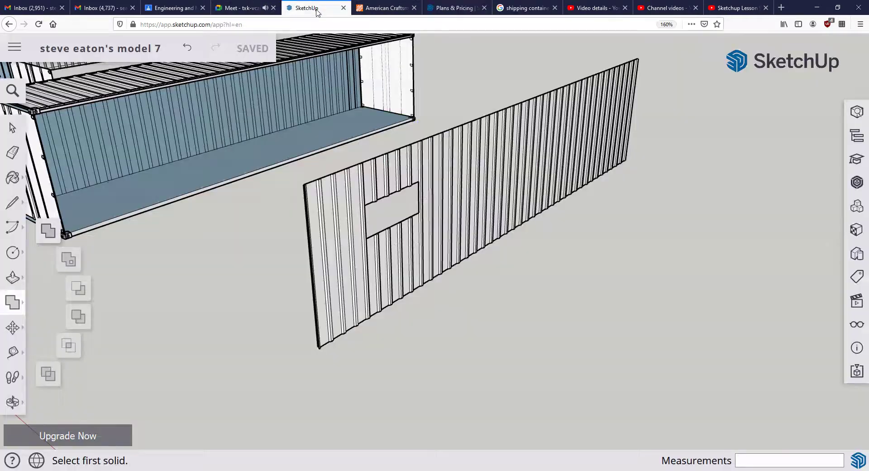
scroll(421, 190, "down", 5)
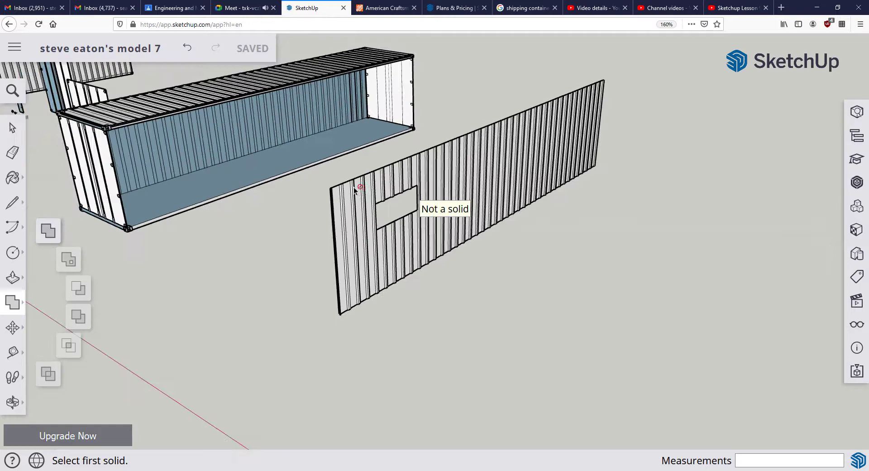
middle_click_drag(373, 207, 326, 199)
scroll(326, 199, "down", 4)
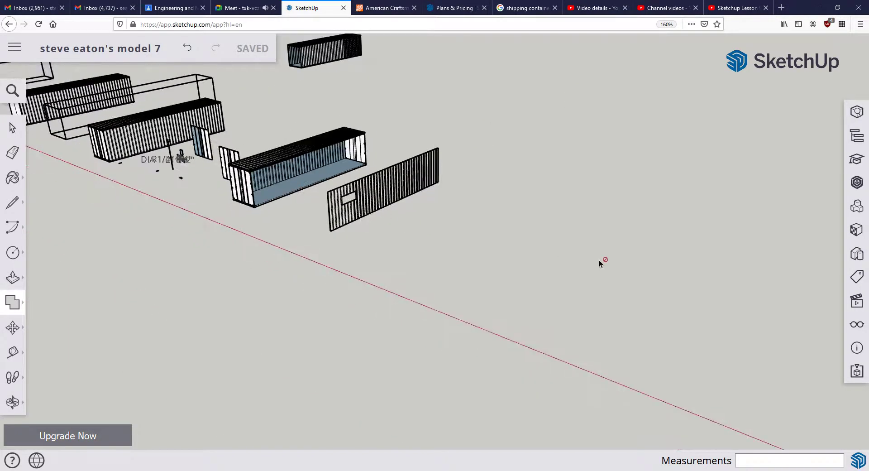
left_click(14, 129)
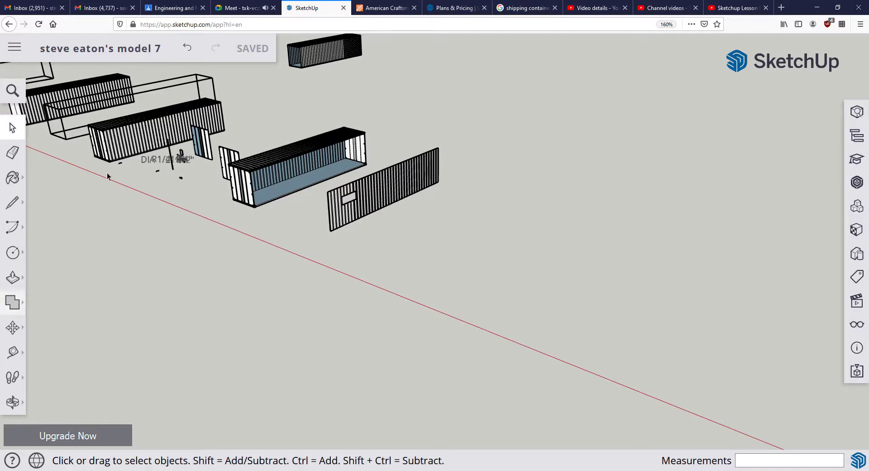
middle_click_drag(120, 178, 354, 246, "shift")
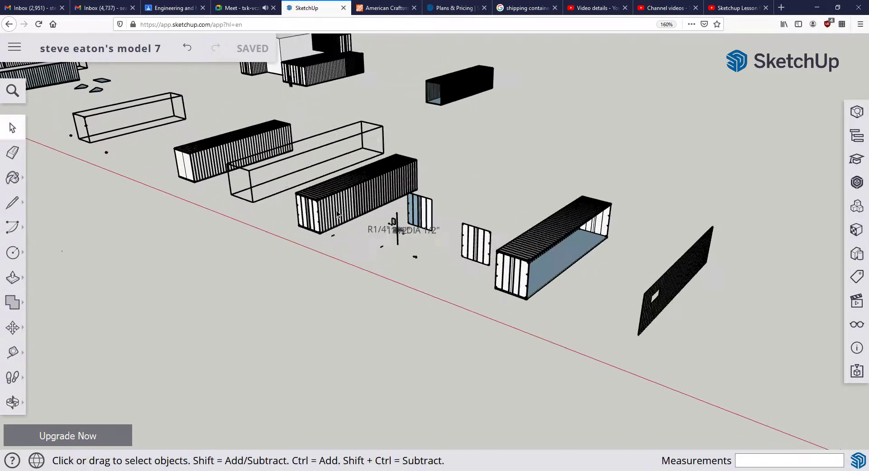
scroll(335, 207, "up", 5)
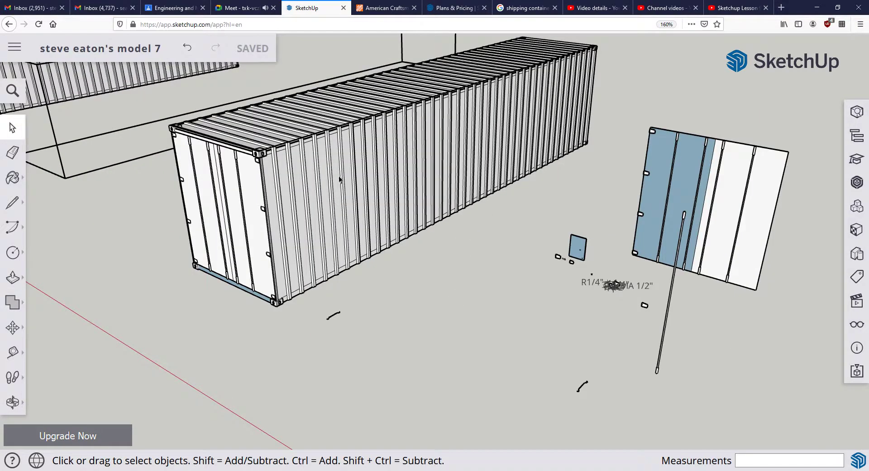
middle_click_drag(271, 199, 344, 208)
Step: Select the closed container's long corrugated side face
left_click(343, 188)
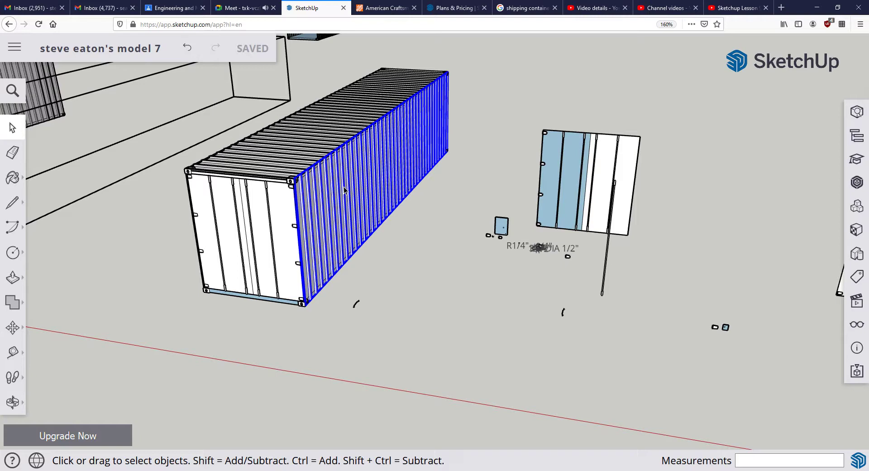
right_click(345, 190)
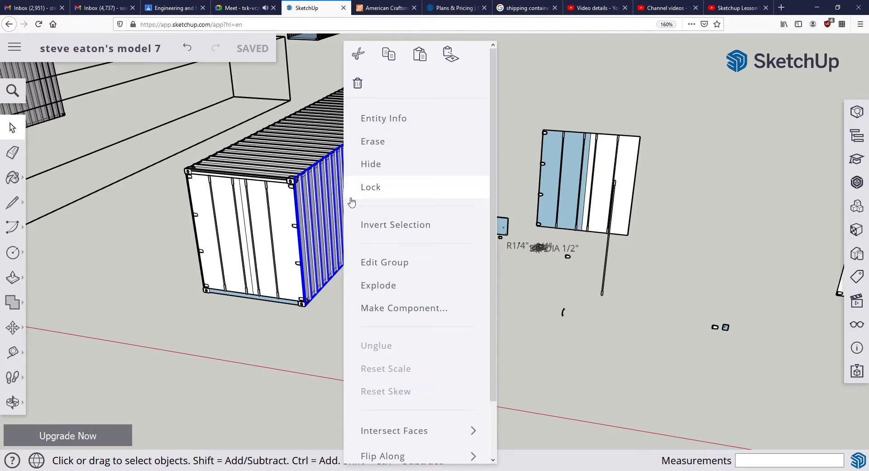
left_click(313, 347)
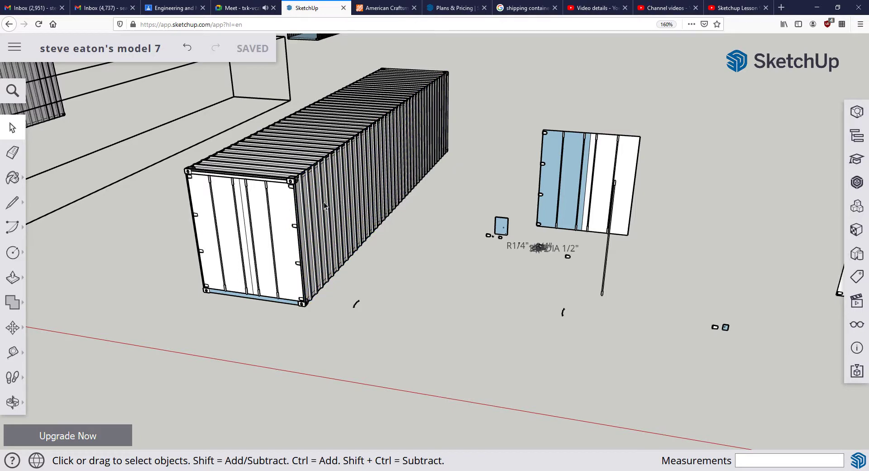
double_click(332, 231)
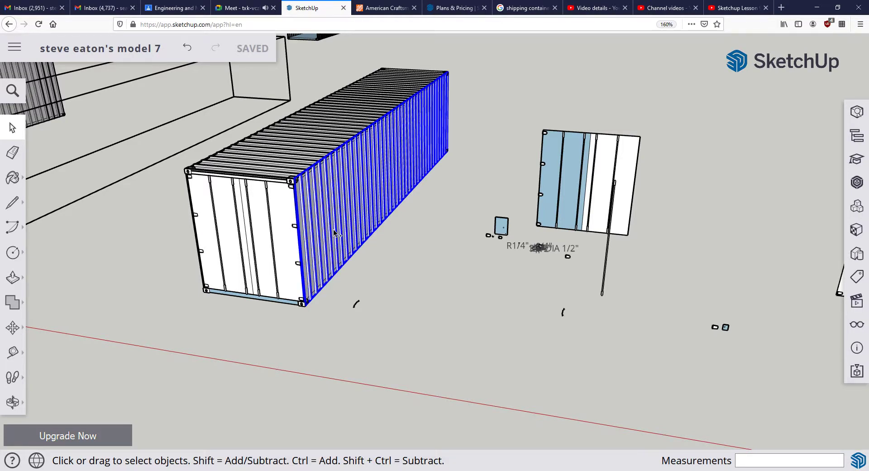
Step: Paste the copied corrugated side wall and place it beside the windowed panel
key("ctrl+v")
scroll(446, 258, "down", 10)
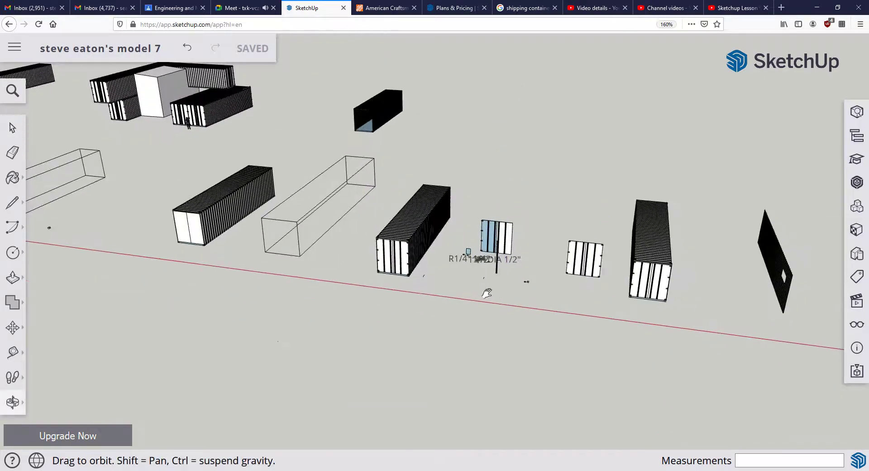
middle_click_drag(487, 293, 184, 200, "shift")
scroll(258, 229, "up", 5)
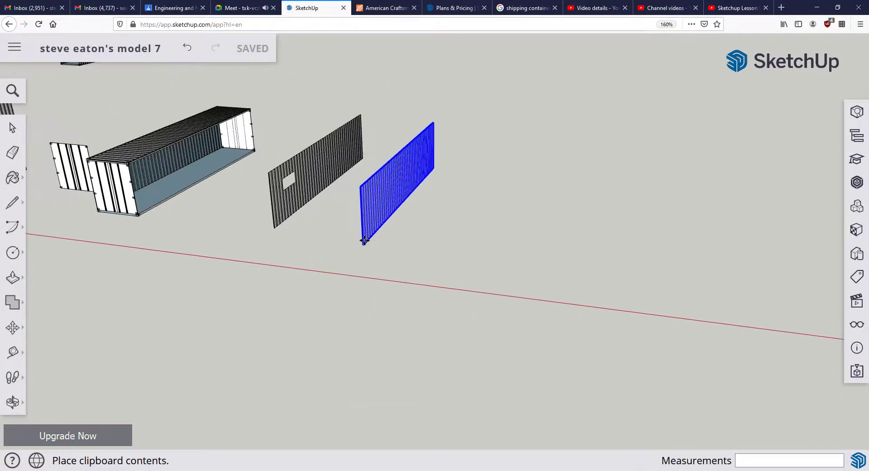
left_click(363, 237)
scroll(363, 229, "up", 4)
scroll(219, 193, "down", 2)
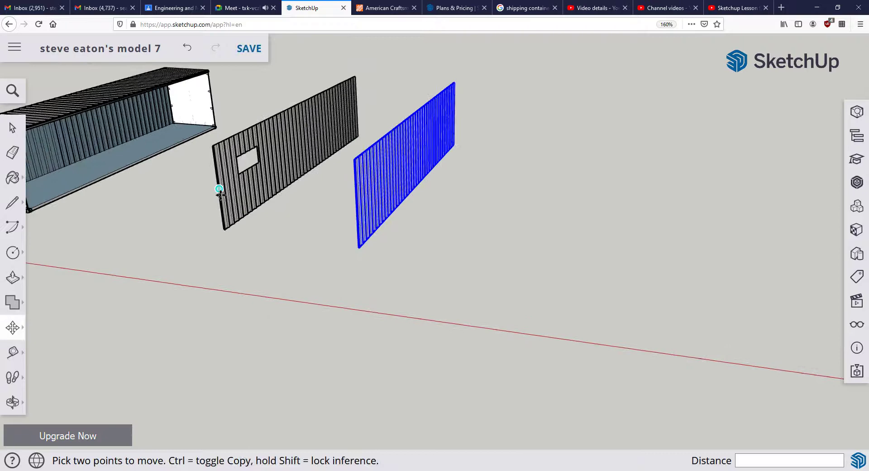
middle_click_drag(219, 193, 575, 295)
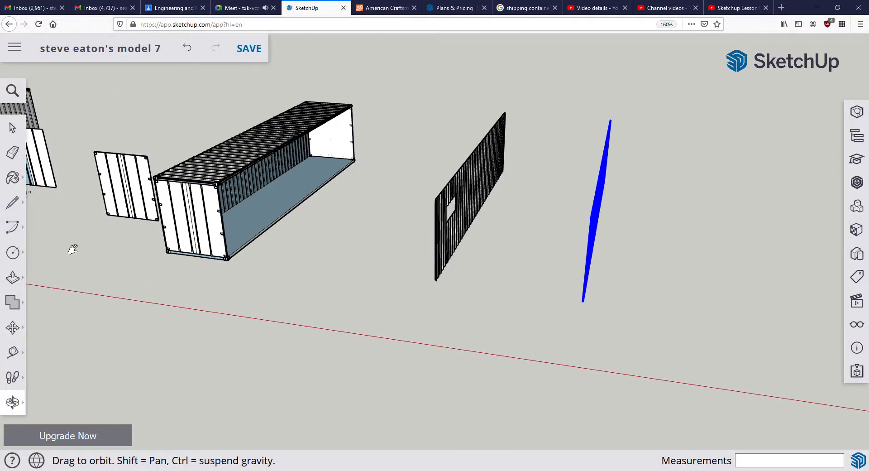
scroll(306, 314, "down", 3)
middle_click_drag(307, 314, 363, 294)
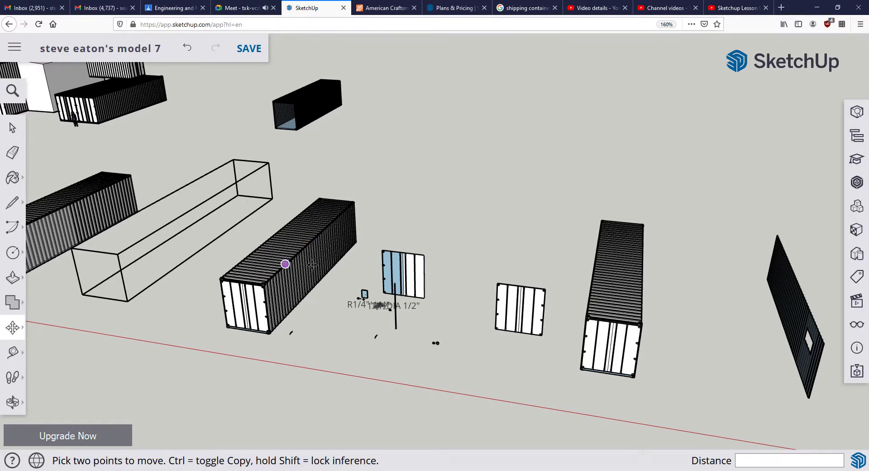
scroll(288, 264, "up", 3)
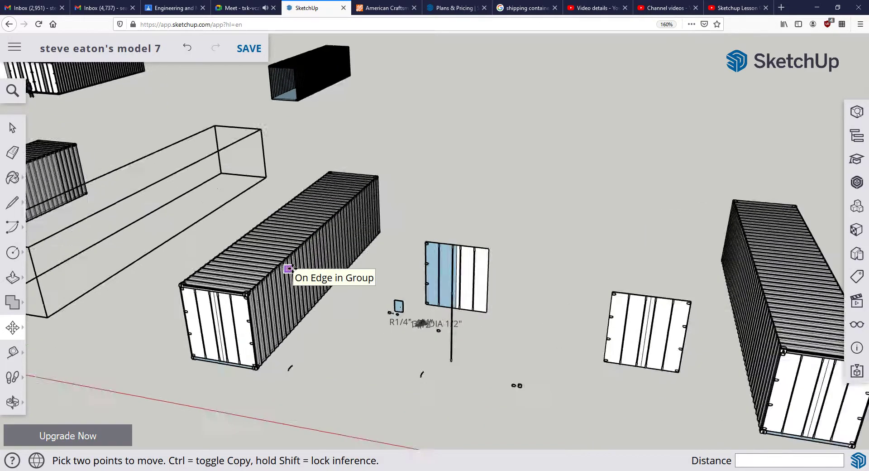
scroll(288, 268, "up", 1)
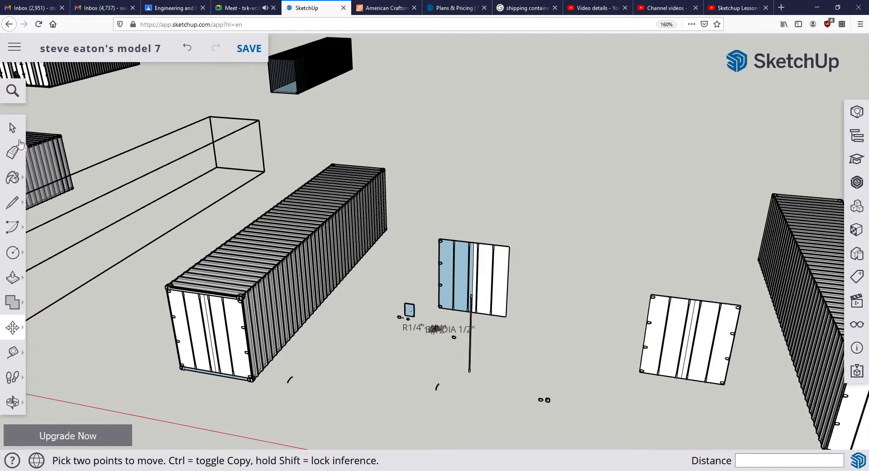
left_click(12, 128)
scroll(326, 328, "up", 1)
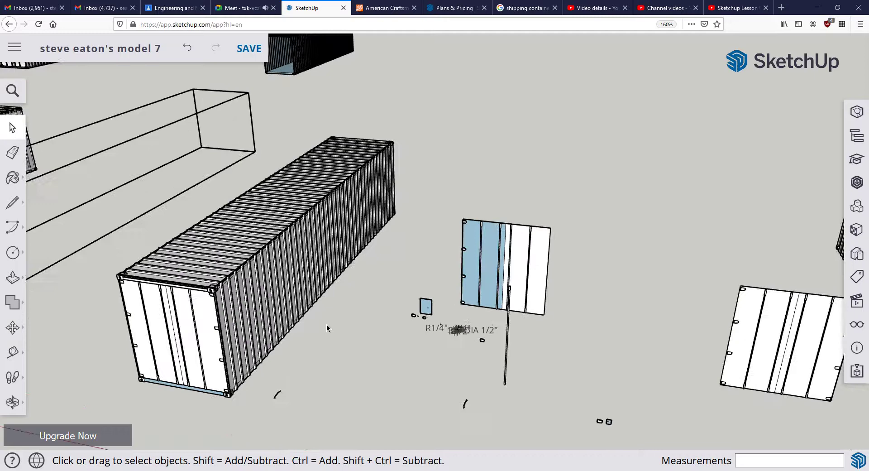
left_click(284, 279)
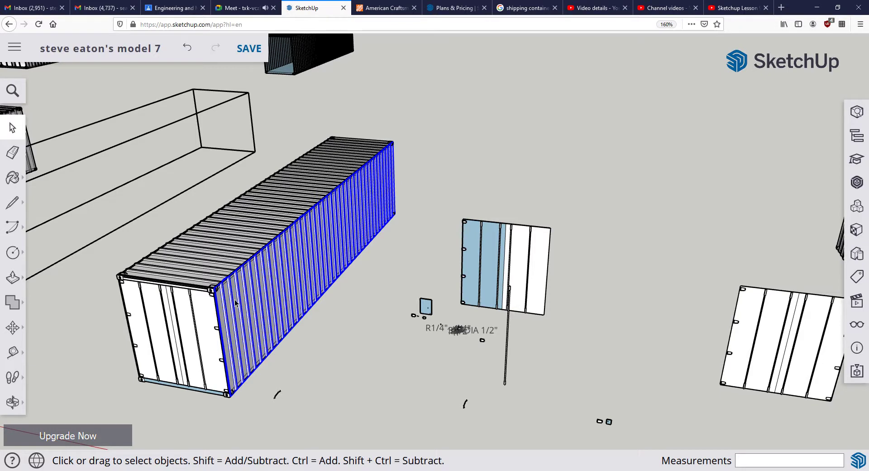
key("Delete")
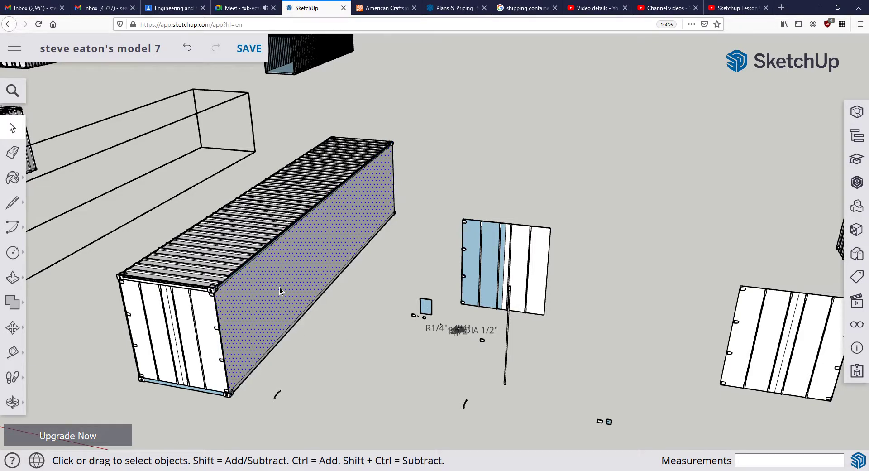
key("Delete")
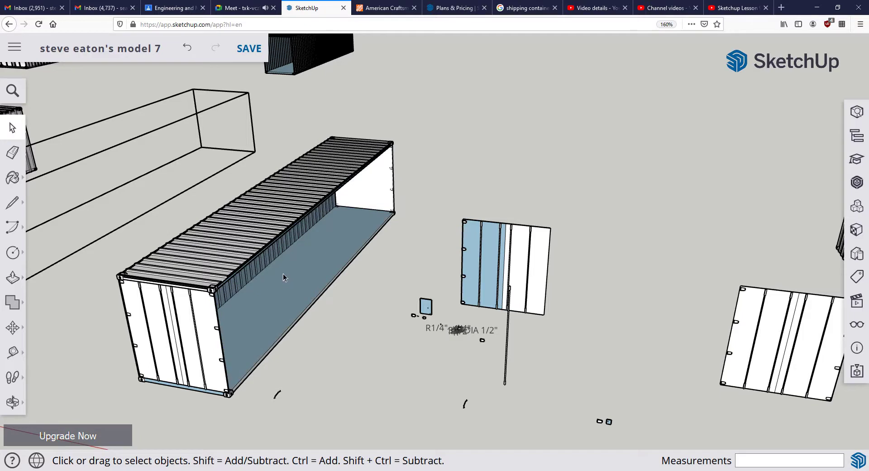
key("ctrl+z")
key("ctrl+z")
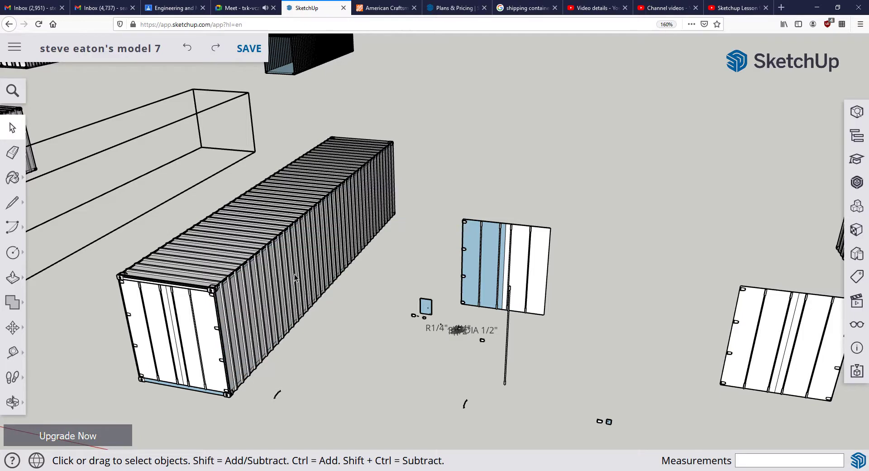
scroll(295, 273, "down", 5)
scroll(349, 281, "down", 5)
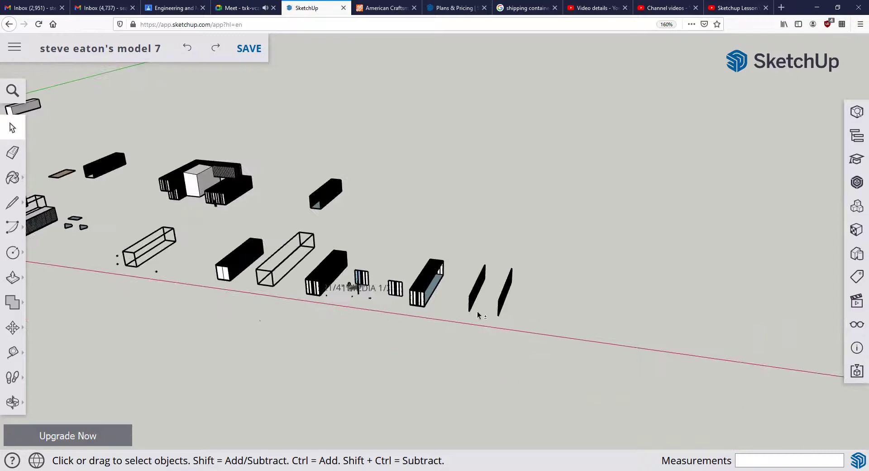
middle_click_drag(403, 305, 329, 242)
scroll(276, 262, "up", 10)
Step: Explode the plain corrugated wall panel into loose edges and faces
left_click(268, 274)
right_click(329, 241)
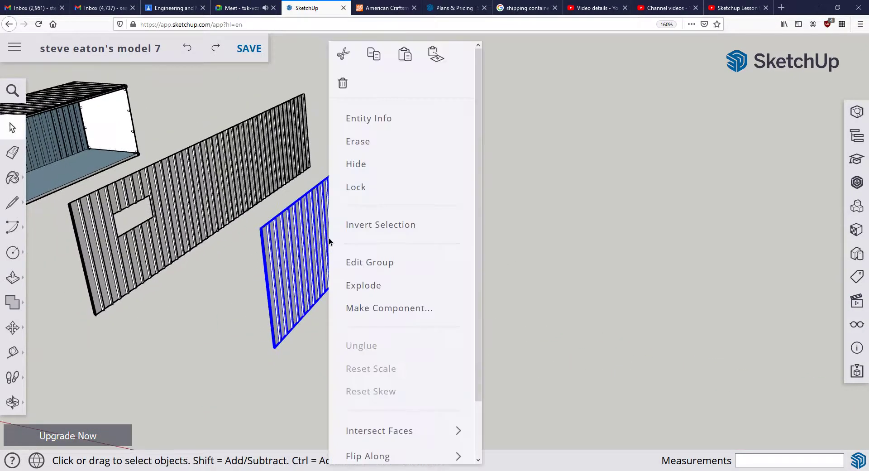
left_click(365, 290)
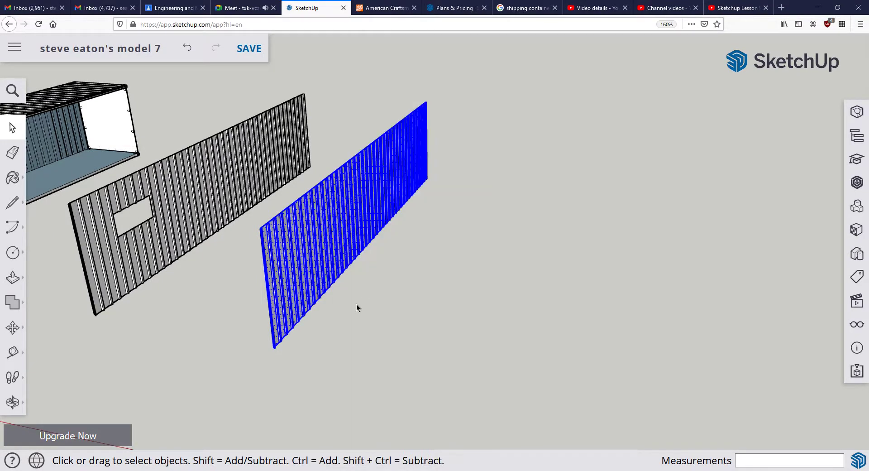
left_click(356, 303)
Step: Select individual vertical rib edges on the exploded panel to inspect them
scroll(308, 246, "up", 5)
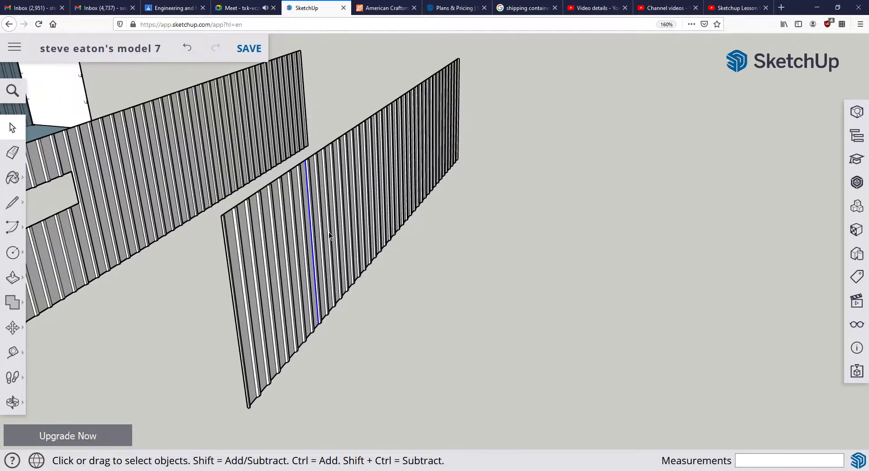
left_click(303, 235)
left_click(292, 238)
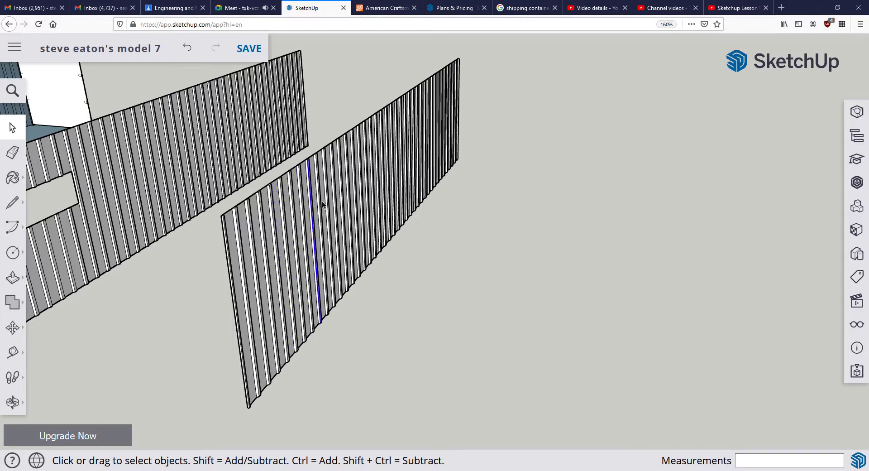
Step: Highlight the 23.375 in. x 35.25 in. size on the Home Depot single-hung window page
left_click(386, 10)
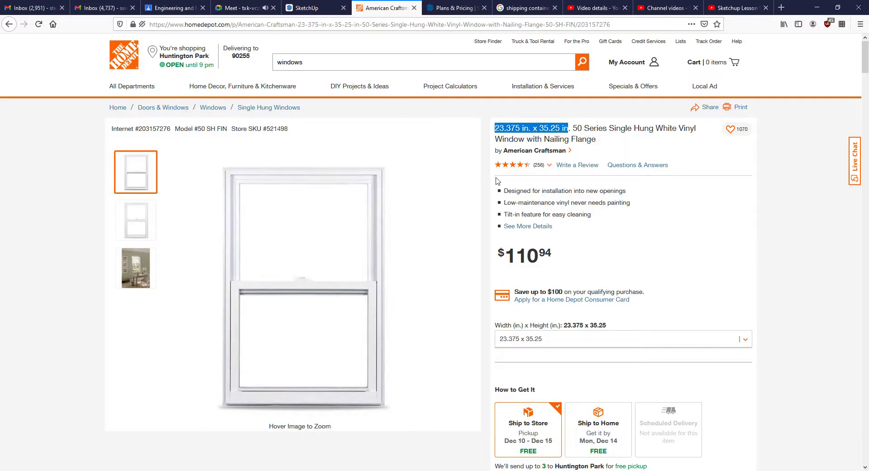
left_click(485, 253)
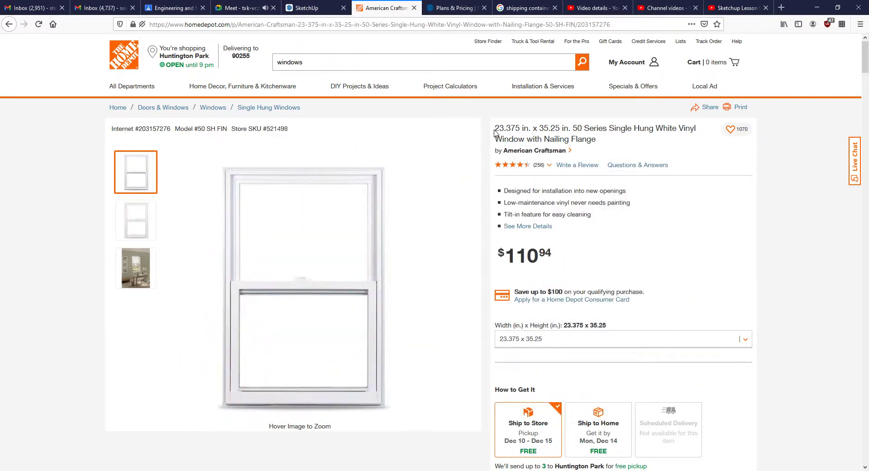
left_click_drag(496, 130, 563, 130)
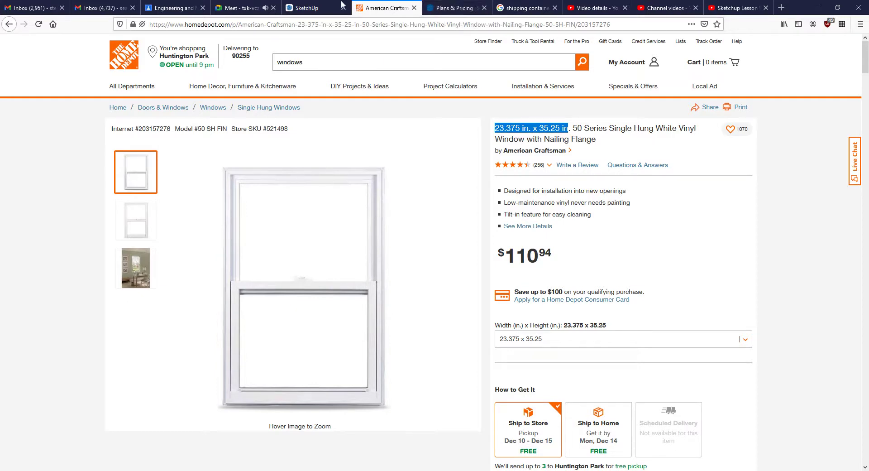
Step: View both corrugated panels side by side in SketchUp and start a Solid Tools operation
left_click(317, 10)
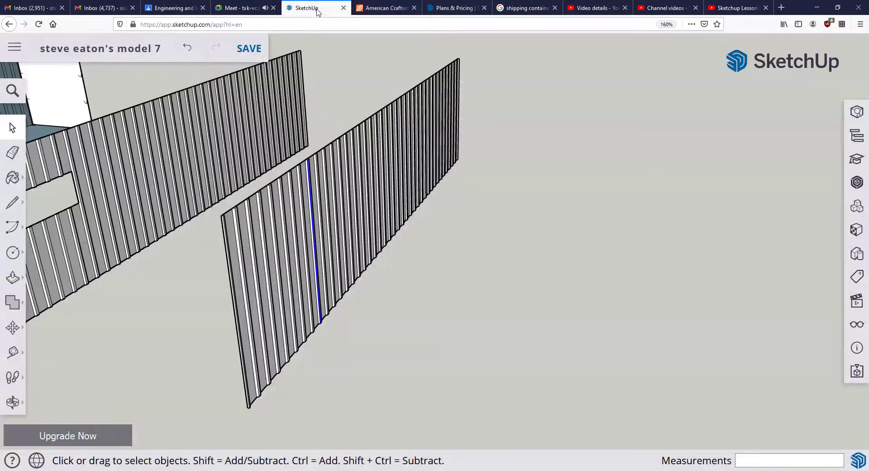
left_click(433, 301)
scroll(465, 227, "up", 3)
scroll(432, 224, "down", 2)
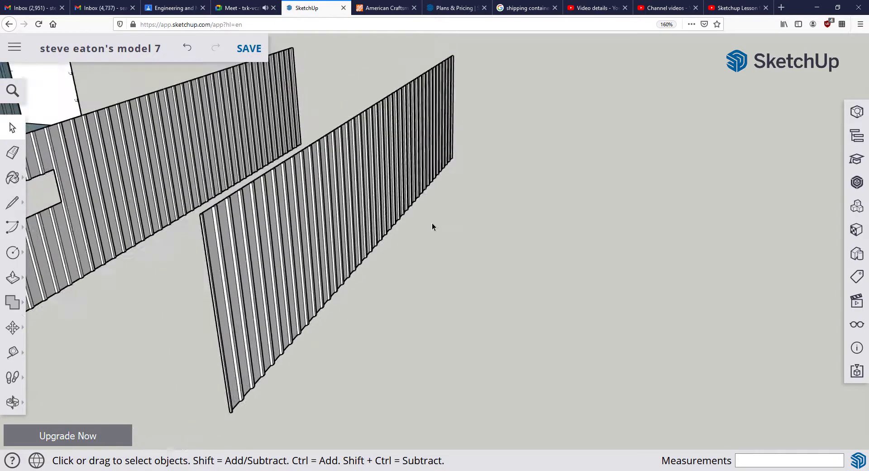
middle_click_drag(429, 232, 284, 280)
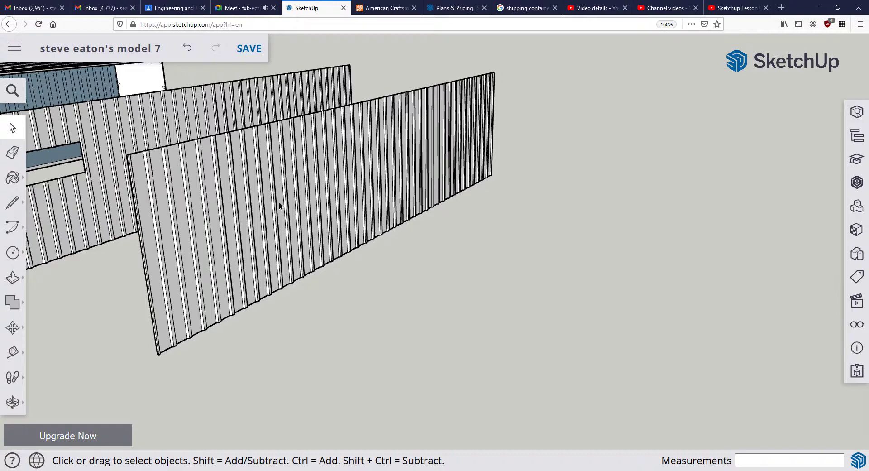
middle_click_drag(280, 204, 395, 211)
scroll(324, 254, "up", 3)
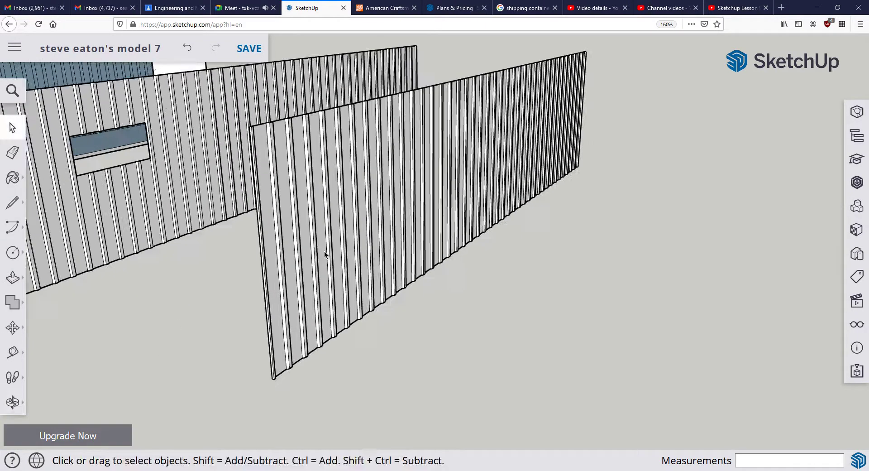
scroll(346, 216, "up", 2)
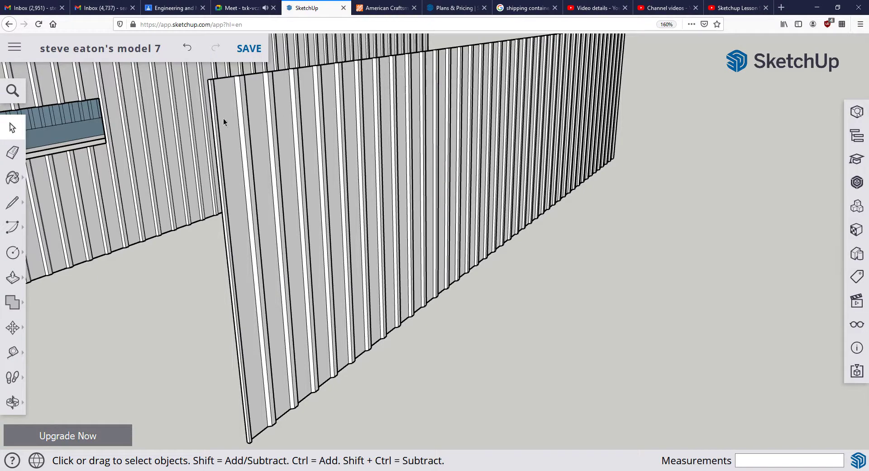
scroll(338, 157, "down", 4)
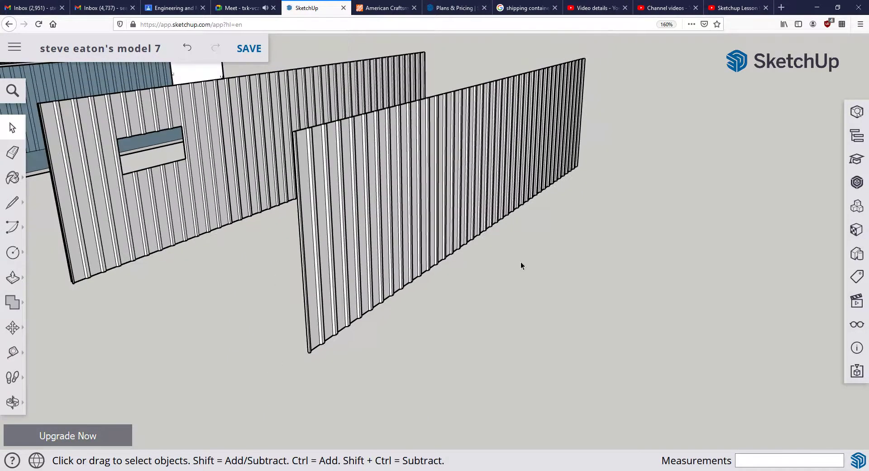
middle_click_drag(522, 264, 329, 183)
scroll(336, 188, "up", 3)
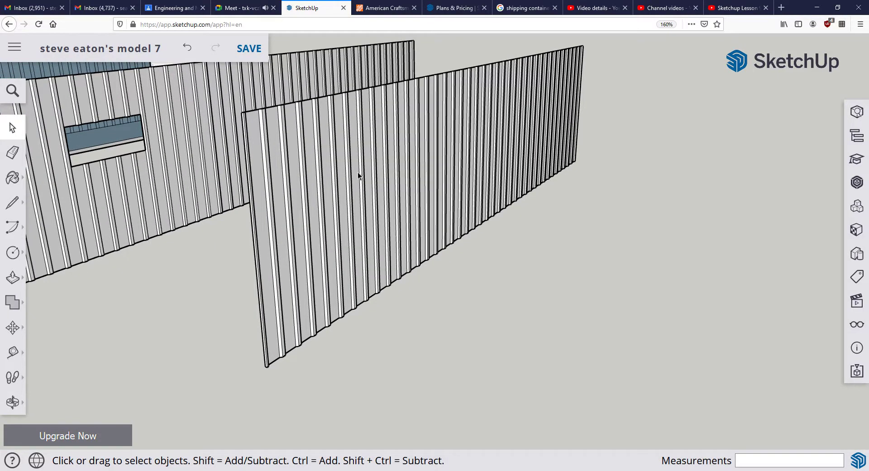
left_click(16, 300)
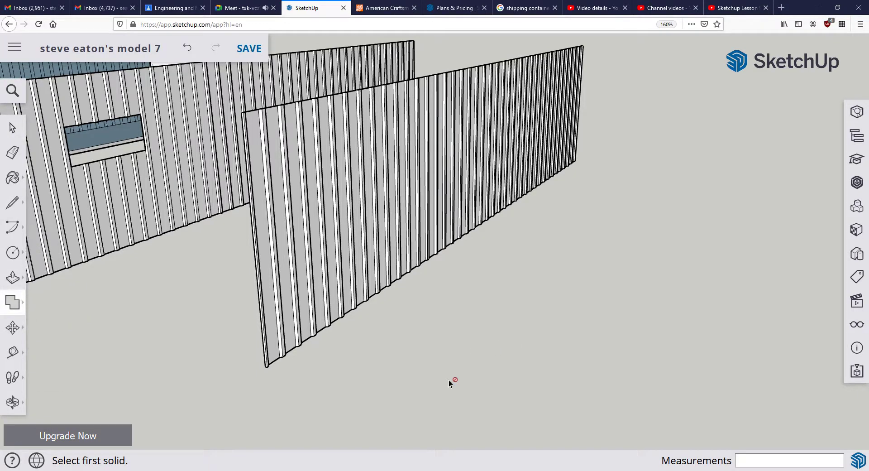
Step: Draw a long thin rectangle on the ground beside the corrugated panels
left_click(13, 252)
left_click(48, 194)
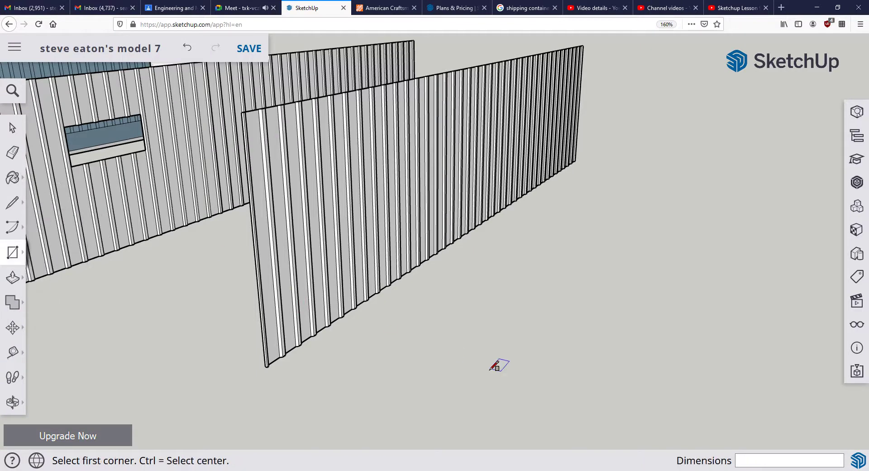
left_click(446, 372)
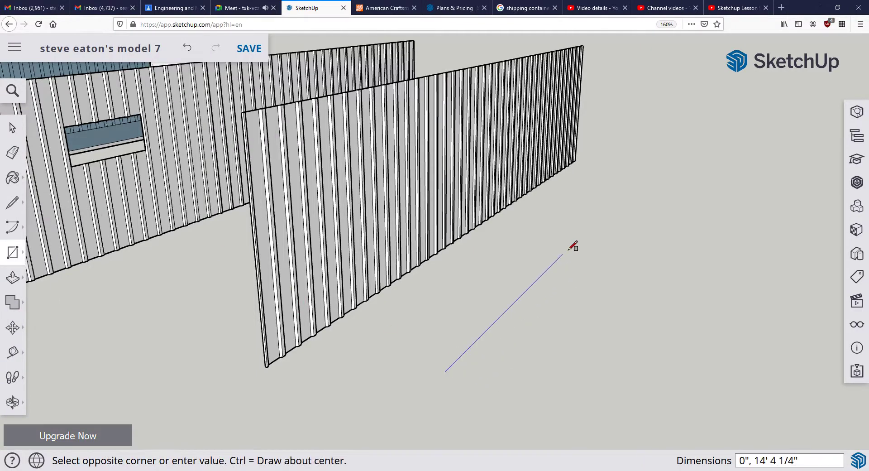
left_click(593, 241)
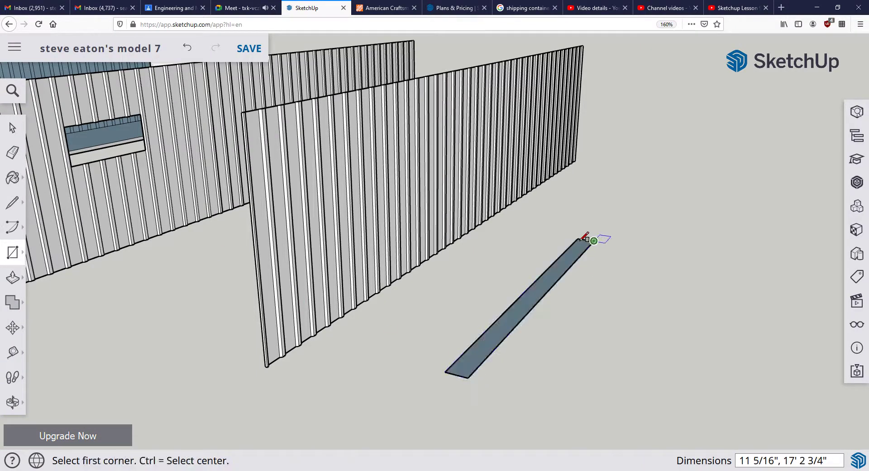
Step: Push/Pull the rectangle up 4' 6 9/16" into a block
left_click(15, 283)
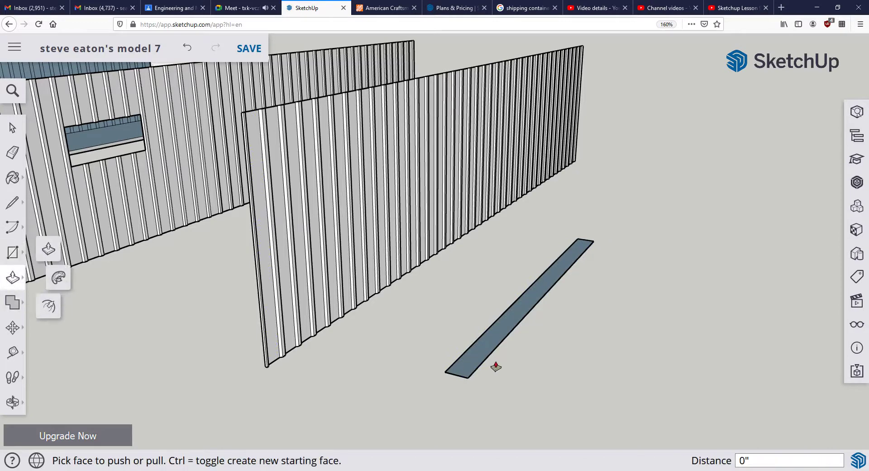
left_click_drag(483, 360, 501, 251)
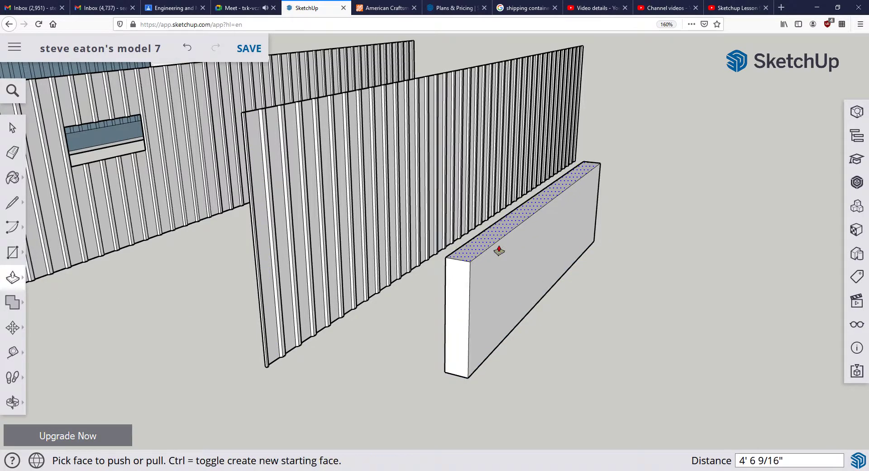
scroll(593, 279, "up", 1)
middle_click_drag(593, 280, 258, 240)
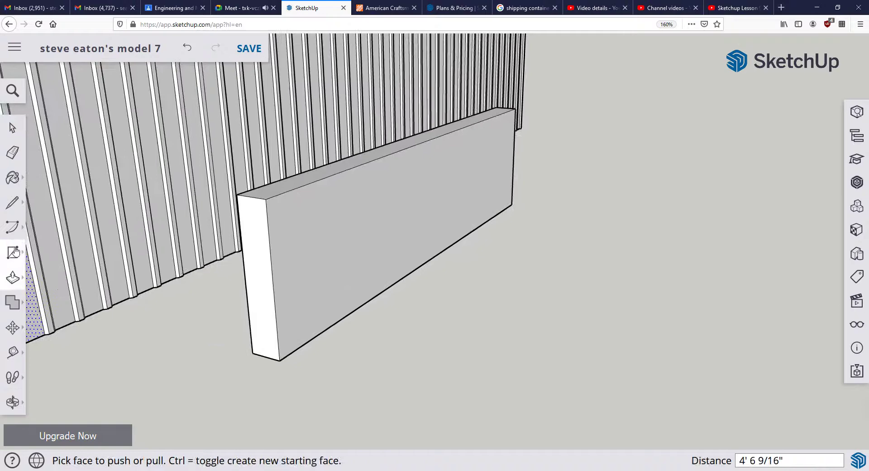
Step: Draw a window rectangle on the block's broad face and select it
key("r")
left_click(301, 228)
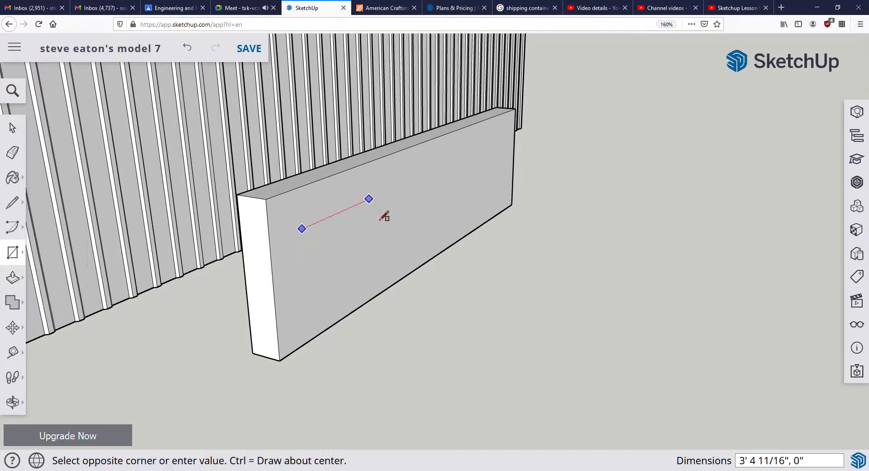
left_click(383, 232)
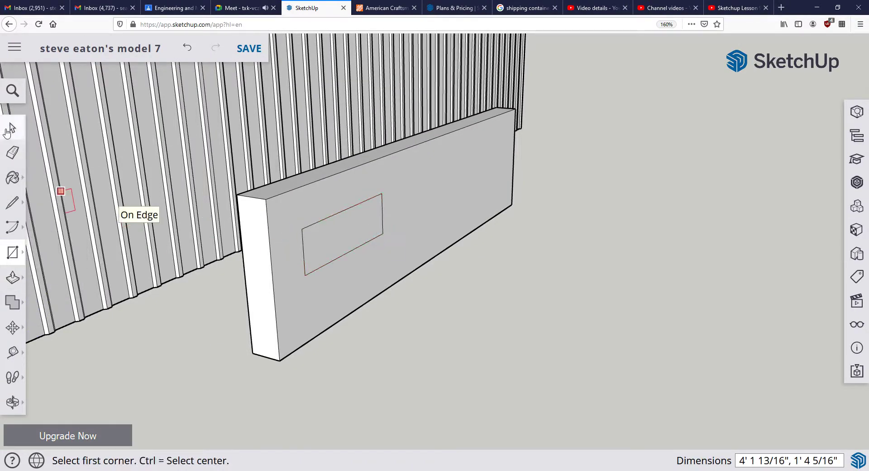
key("space")
left_click(344, 233)
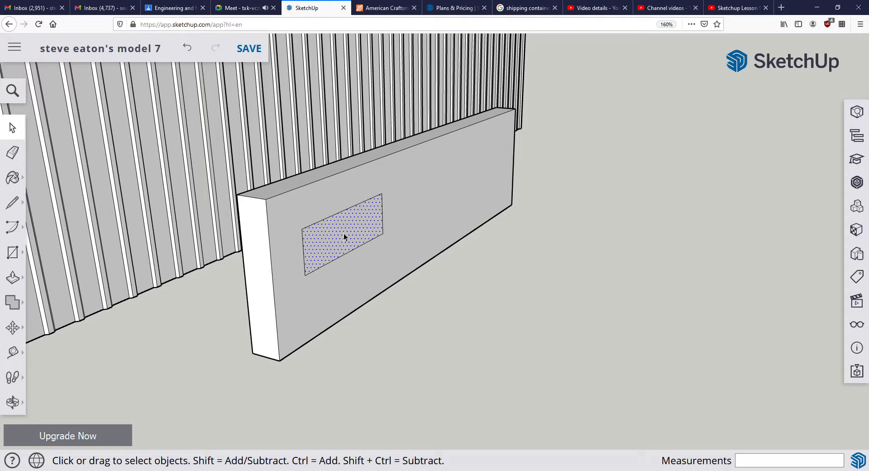
middle_click_drag(490, 324, 312, 251)
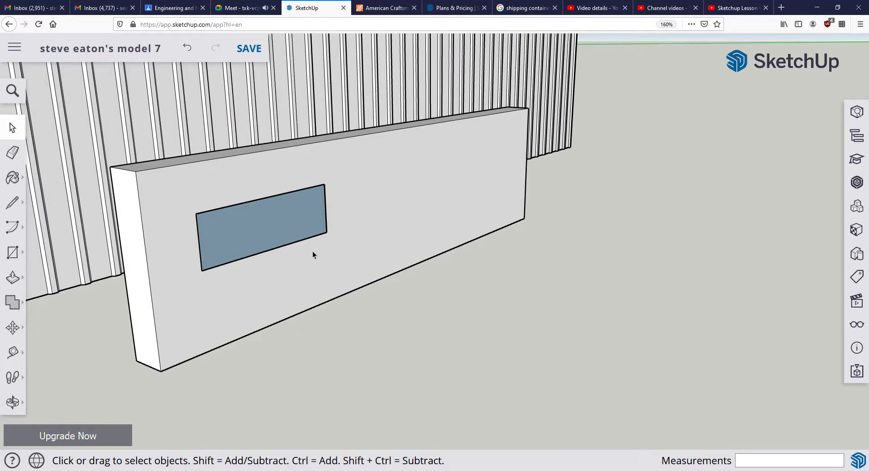
Step: Start a line from the window rectangle's corner into the opening, then cancel it
left_click(12, 202)
left_click(326, 231)
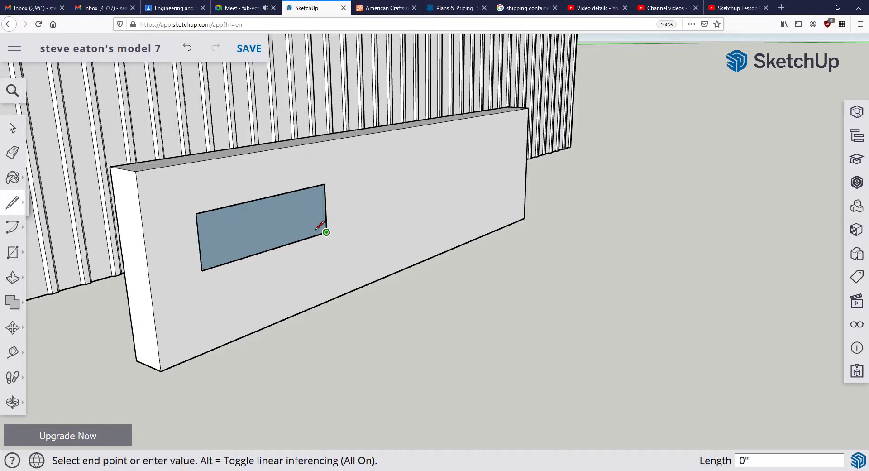
scroll(312, 225, "up", 5)
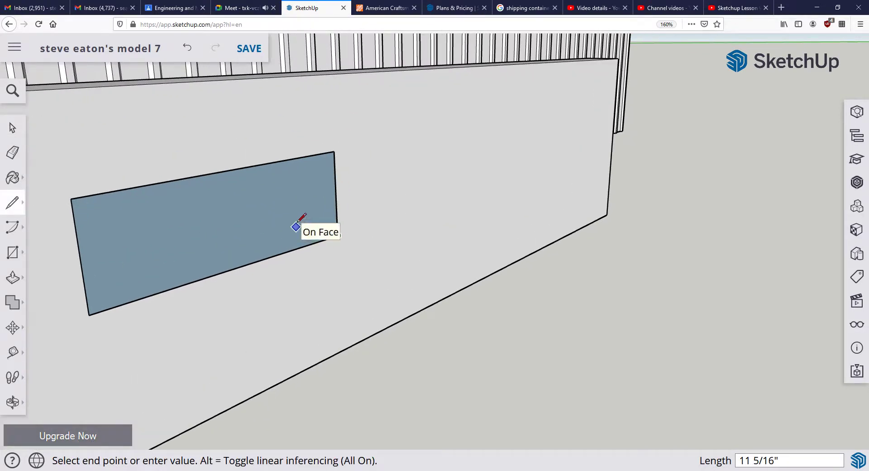
left_click(296, 226)
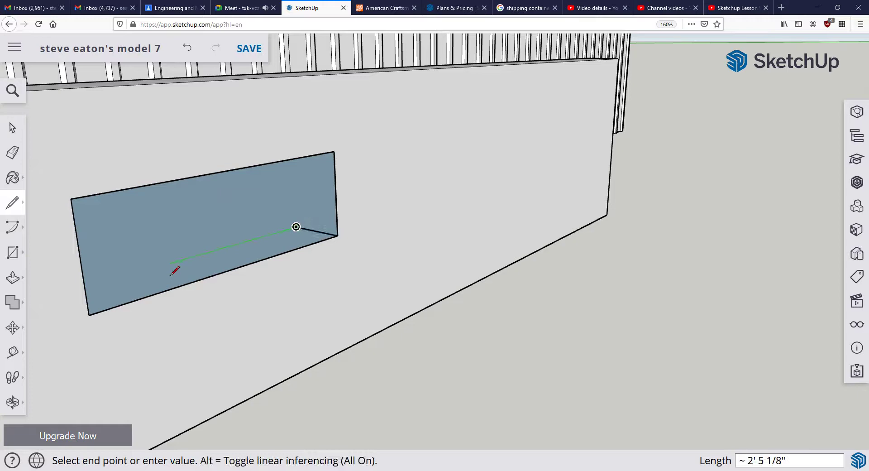
scroll(175, 268, "up", 5)
scroll(376, 197, "down", 3)
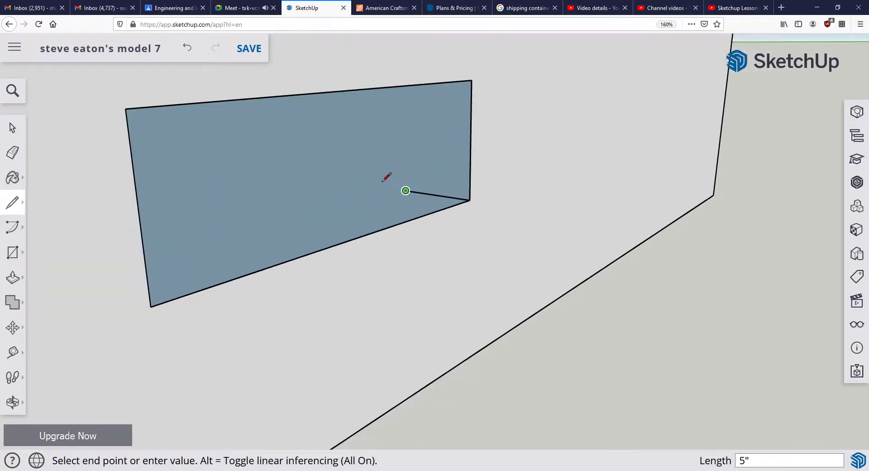
mouse_move(382, 183)
middle_mouse_down()
mouse_move(367, 233)
mouse_move(398, 258)
mouse_move(407, 152)
middle_mouse_up()
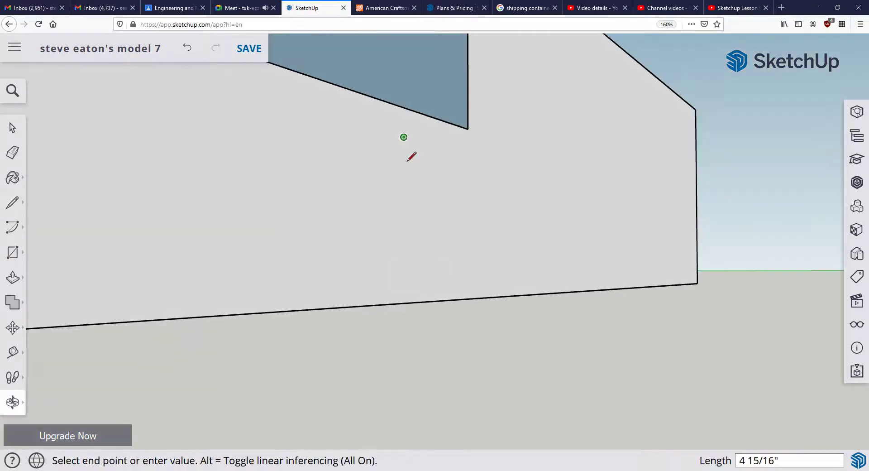
mouse_move(419, 195)
middle_mouse_down()
mouse_move(430, 258)
mouse_move(464, 144)
middle_mouse_up()
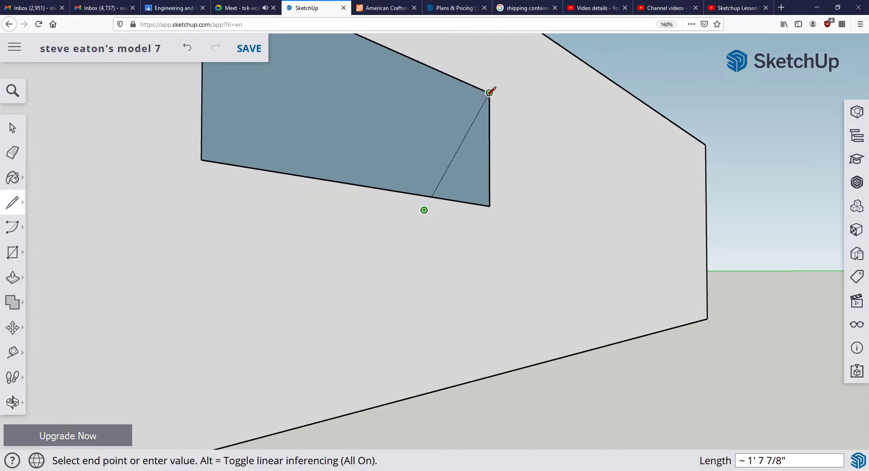
key("space")
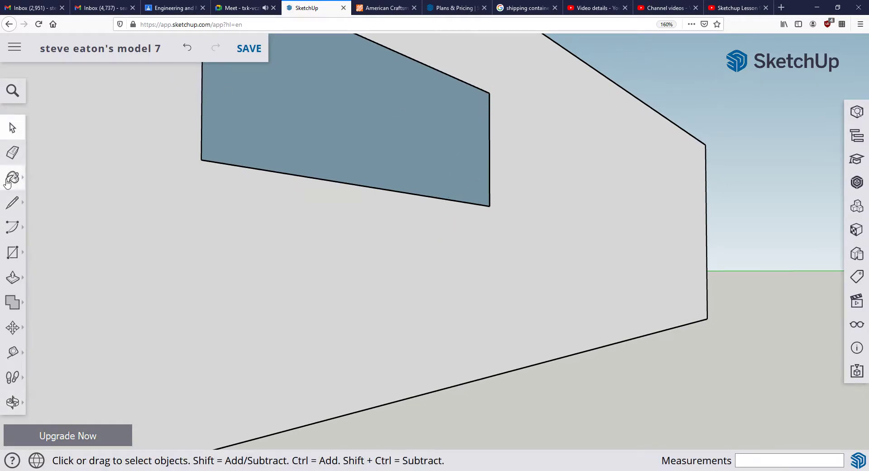
Step: Draw a line from the opening's top-right corner through the depth, closing its right side face
left_click(13, 202)
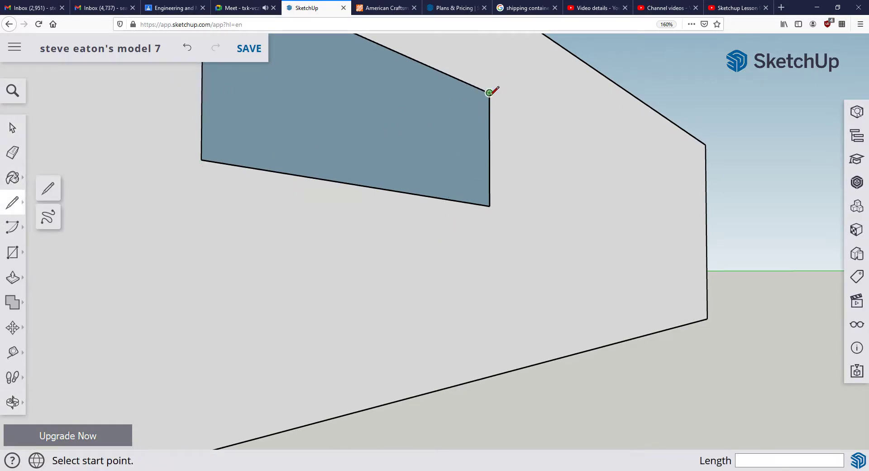
left_click(489, 92)
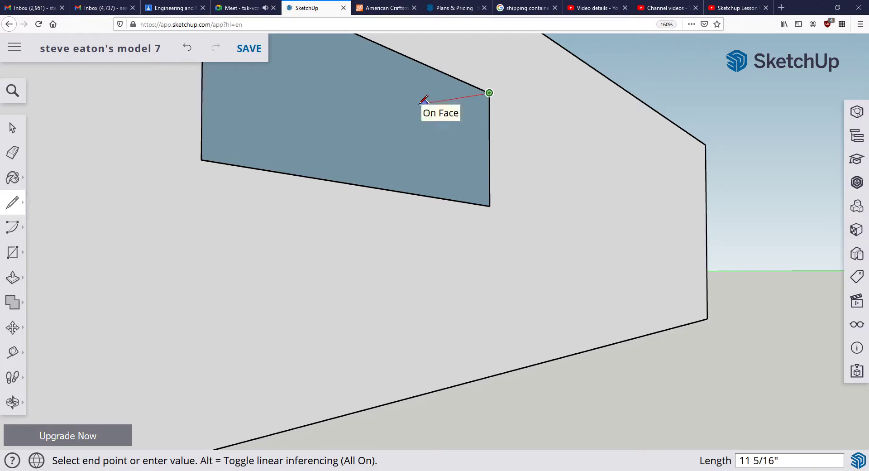
left_click(424, 102)
scroll(425, 120, "down", 2)
mouse_move(427, 125)
middle_mouse_down()
mouse_move(409, 196)
mouse_move(408, 291)
middle_mouse_up()
left_click(407, 298)
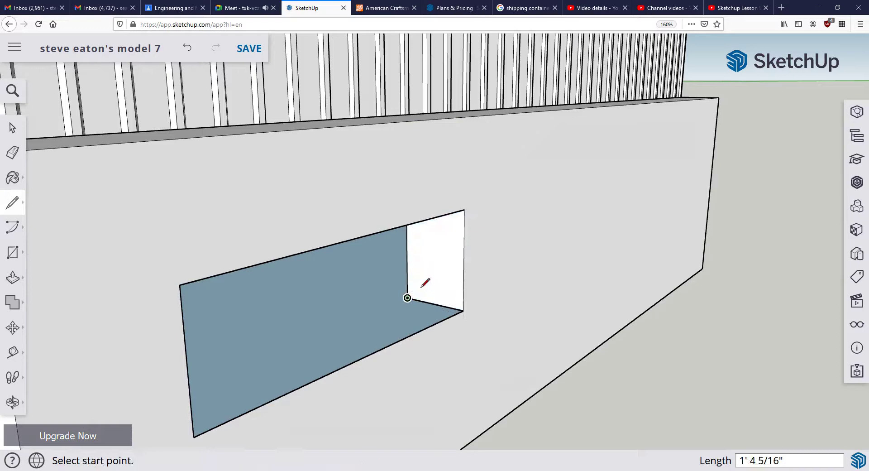
scroll(405, 348, "down", 1)
scroll(235, 308, "up", 3)
scroll(186, 303, "down", 2)
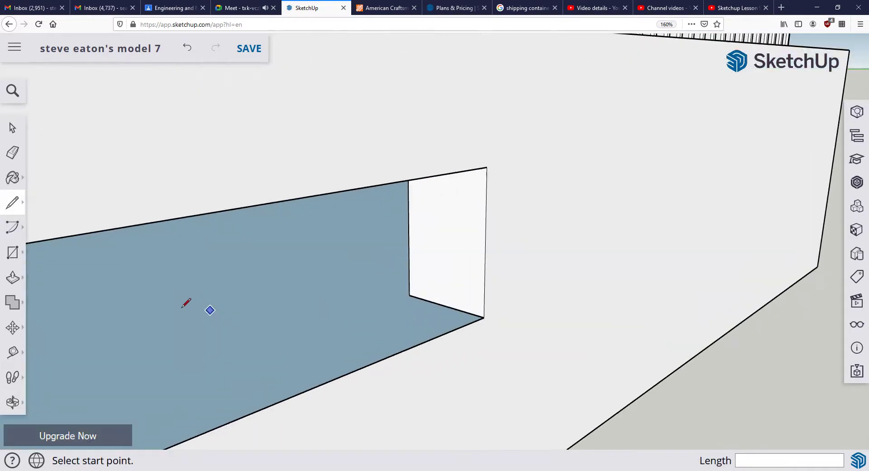
scroll(202, 297, "up", 2)
scroll(316, 290, "down", 1)
middle_click_drag(243, 289, 147, 276)
Step: Begin a short line along the opening's bottom-left corner, then cancel it
middle_click_drag(296, 238, 151, 290)
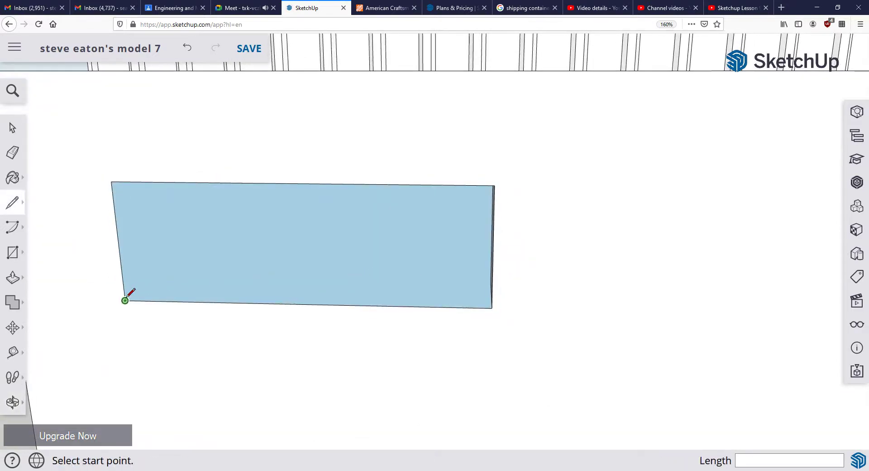
left_click(126, 300)
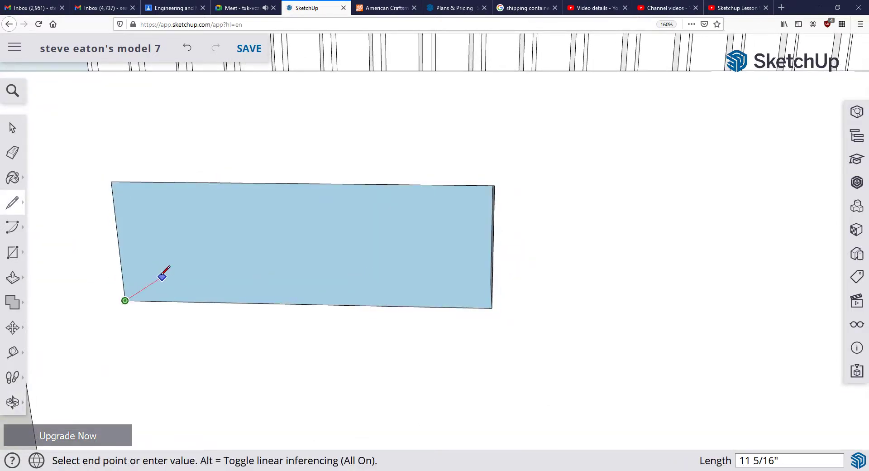
left_click(162, 277)
middle_click_drag(194, 245, 226, 261)
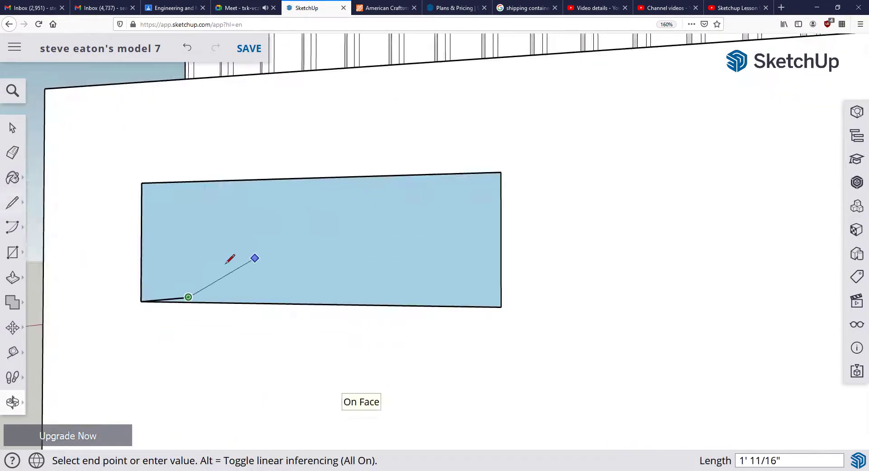
key("space")
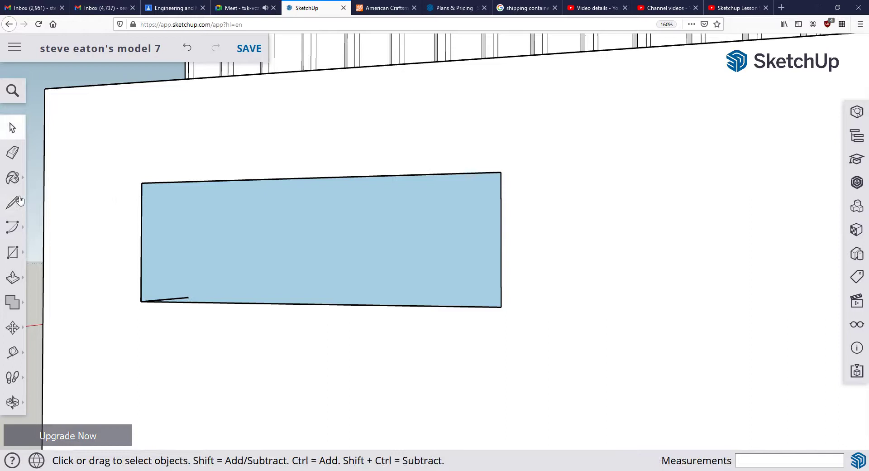
Step: Close the opening's left and bottom inner faces with lines through the panel depth
left_click(19, 199)
left_click(142, 183)
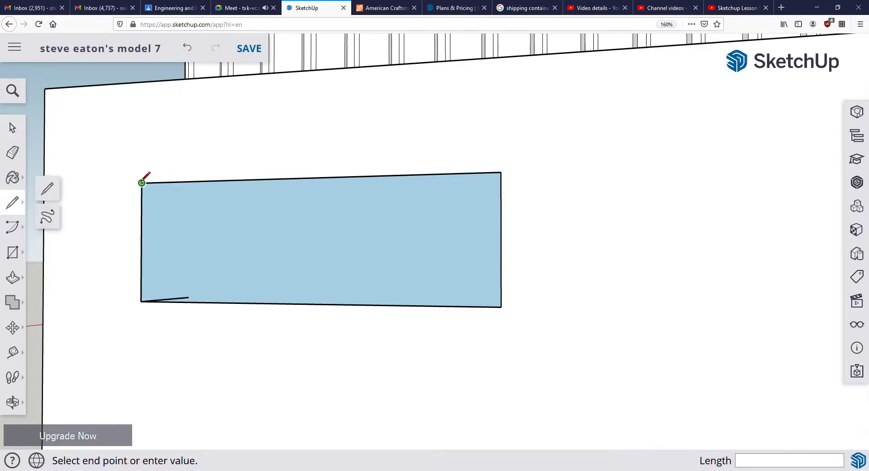
left_click(189, 191)
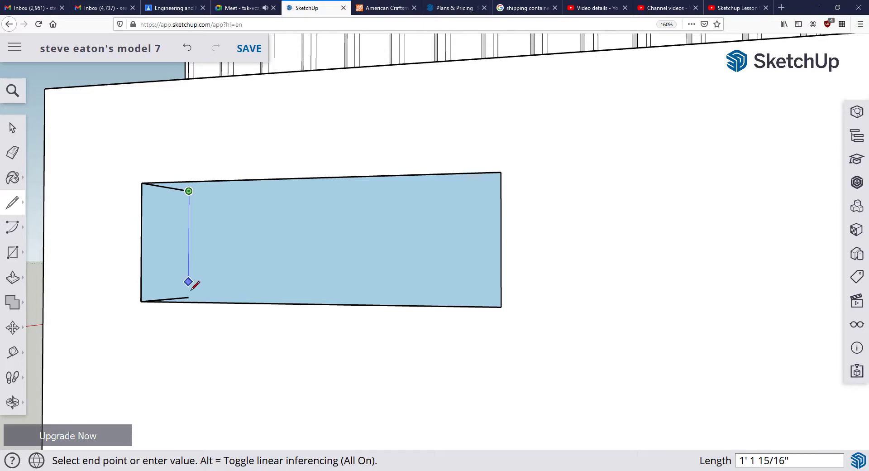
left_click(189, 296)
mouse_move(209, 264)
middle_mouse_down()
mouse_move(190, 254)
mouse_move(254, 308)
mouse_move(242, 323)
middle_mouse_up()
left_click(230, 328)
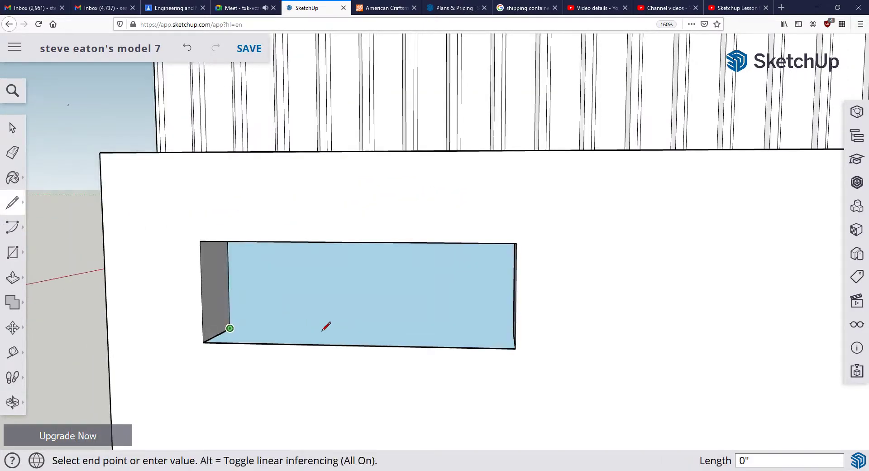
left_click(513, 332)
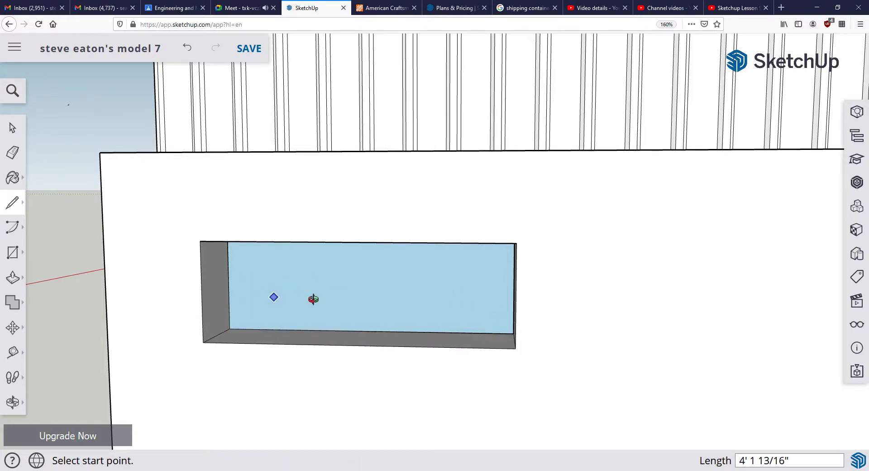
Step: Close the opening's top edge with a final line and return to Select
middle_click_drag(313, 299, 743, 333)
middle_click_drag(577, 292, 554, 291, "shift")
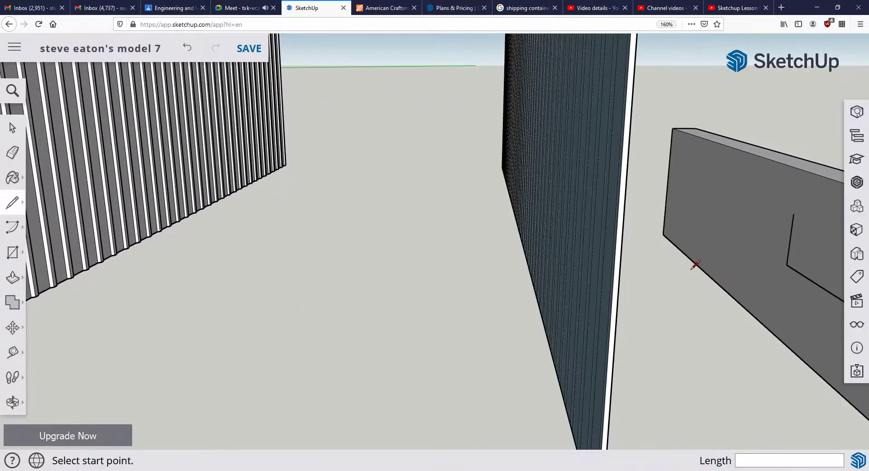
scroll(629, 258, "up", 5)
scroll(660, 258, "down", 4)
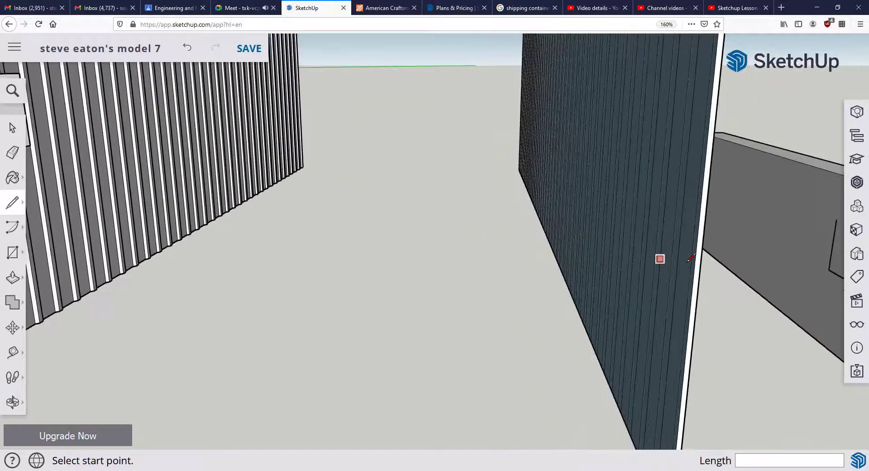
scroll(726, 270, "down", 2)
middle_click_drag(727, 271, 539, 237)
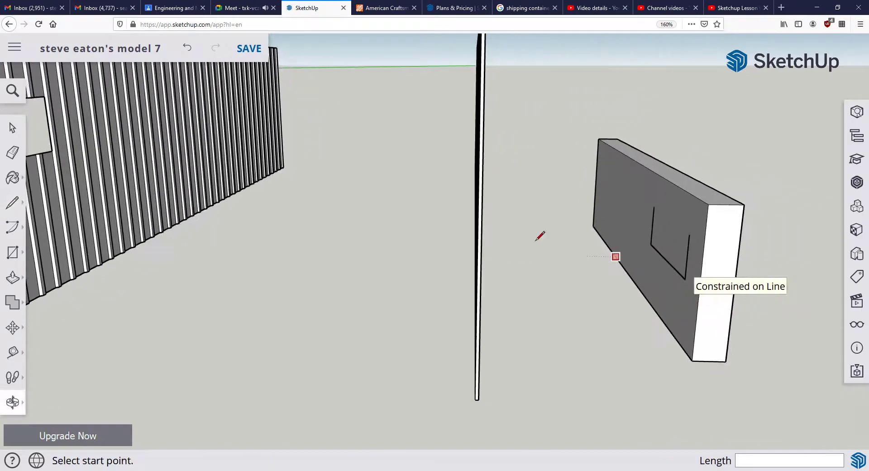
left_click(654, 207)
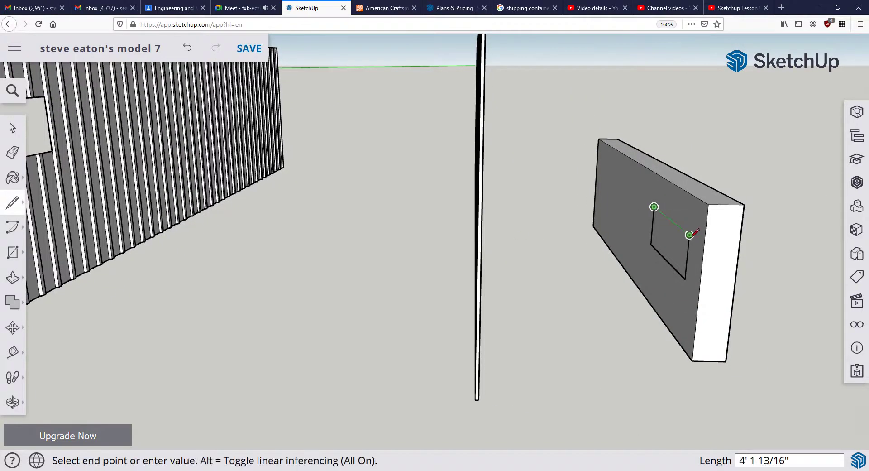
left_click(689, 235)
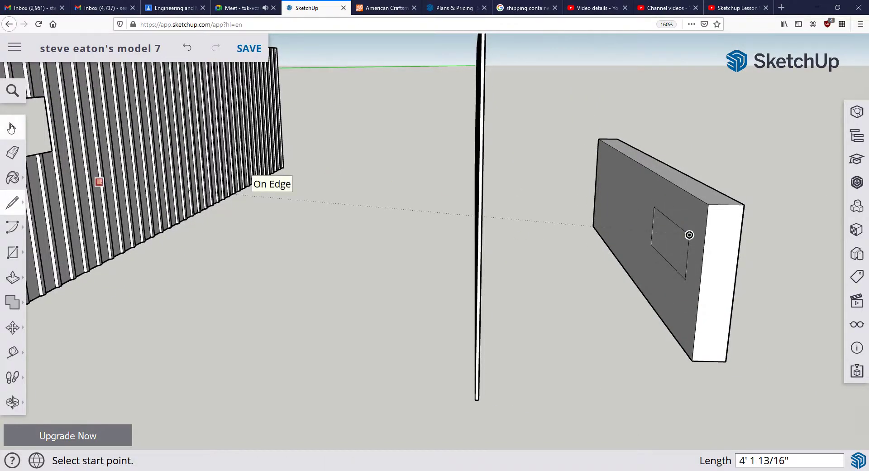
left_click(11, 128)
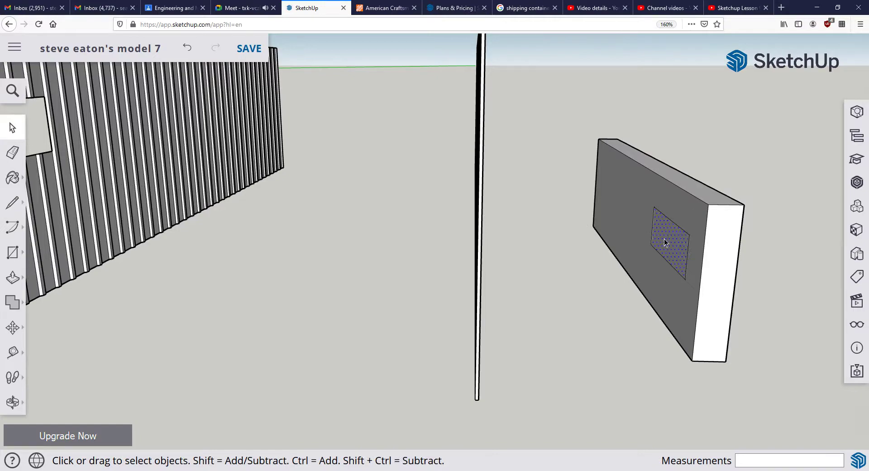
Step: Try Solid Tools on the window-frame block, which is not a solid, then select and delete it
middle_click_drag(765, 283, 556, 297)
scroll(384, 266, "down", 3)
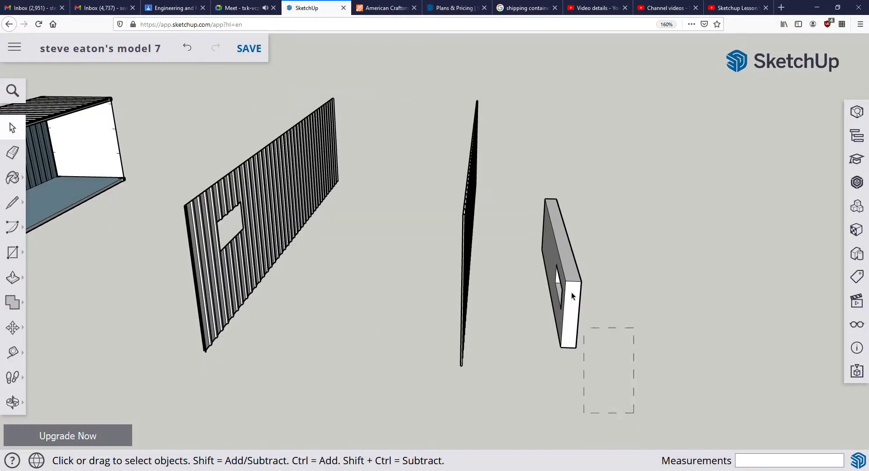
left_click_drag(529, 177, 528, 177)
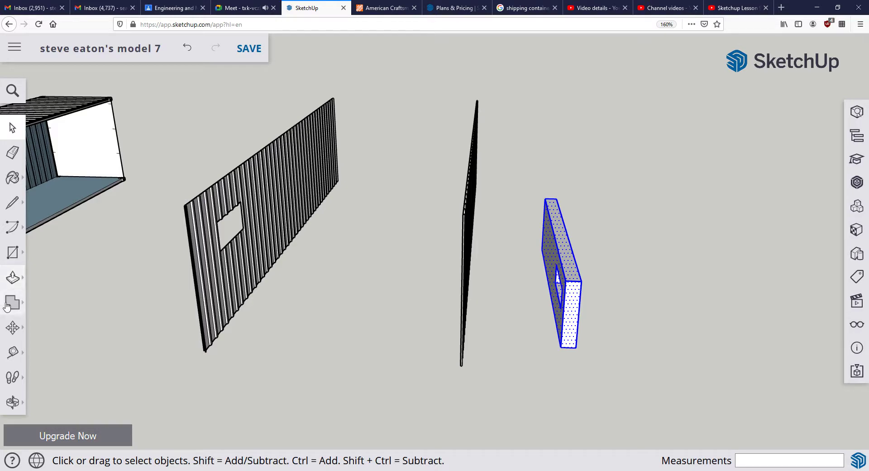
left_click(12, 302)
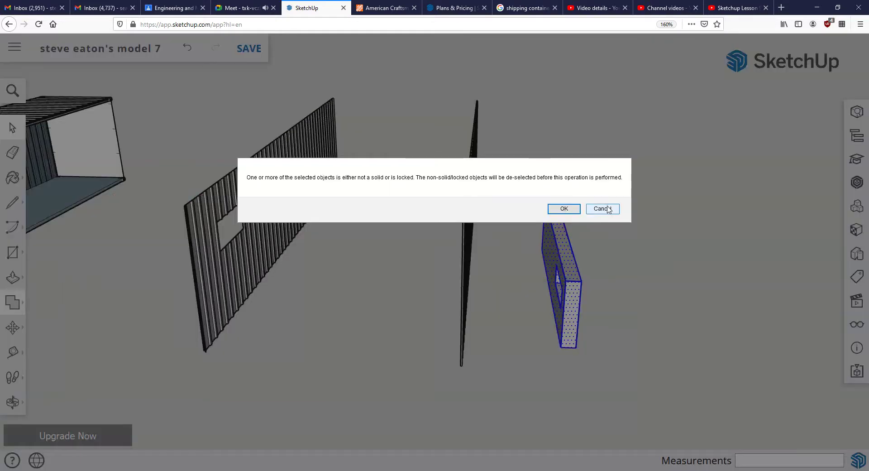
left_click(603, 209)
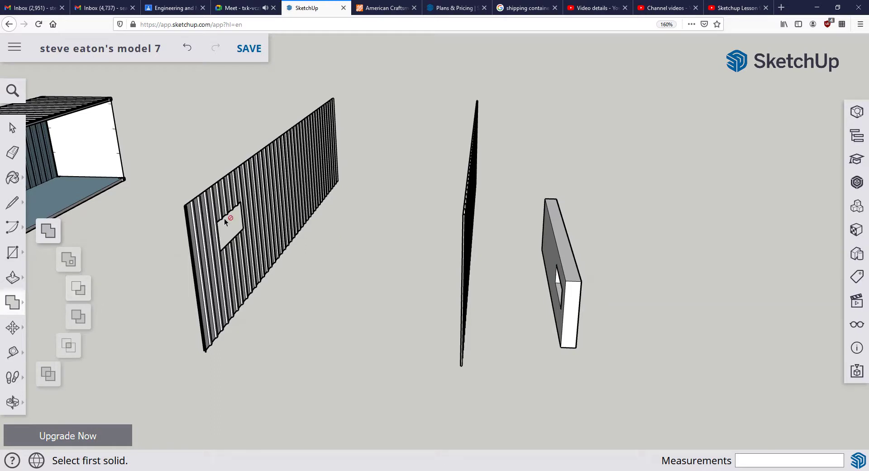
left_click(11, 125)
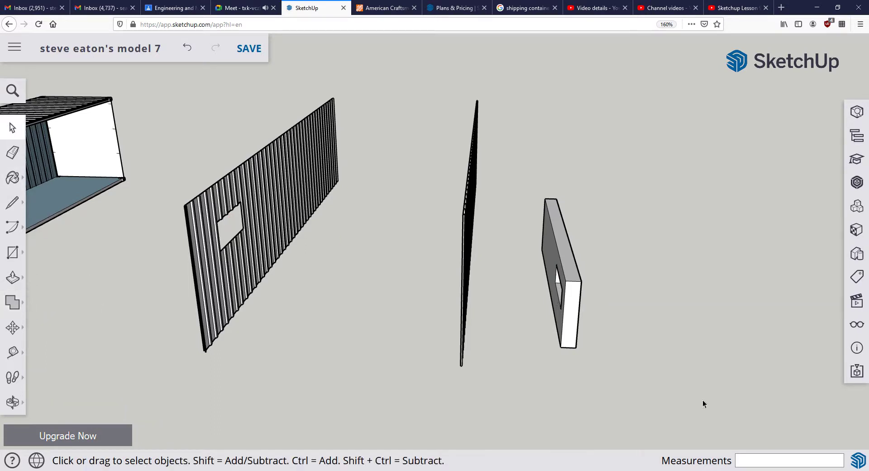
left_click_drag(521, 159, 522, 160)
key("Delete")
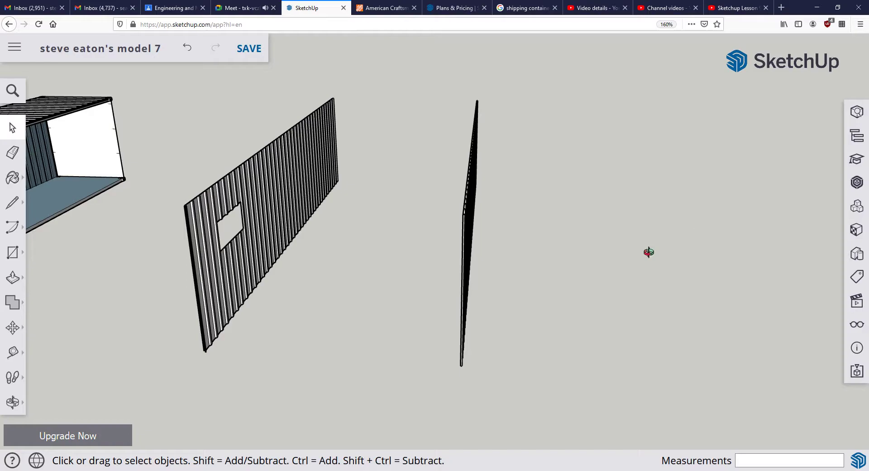
Step: Draw the upper window line across the ribs of the front corrugated wall
middle_click_drag(650, 253, 395, 257)
scroll(395, 257, "up", 6)
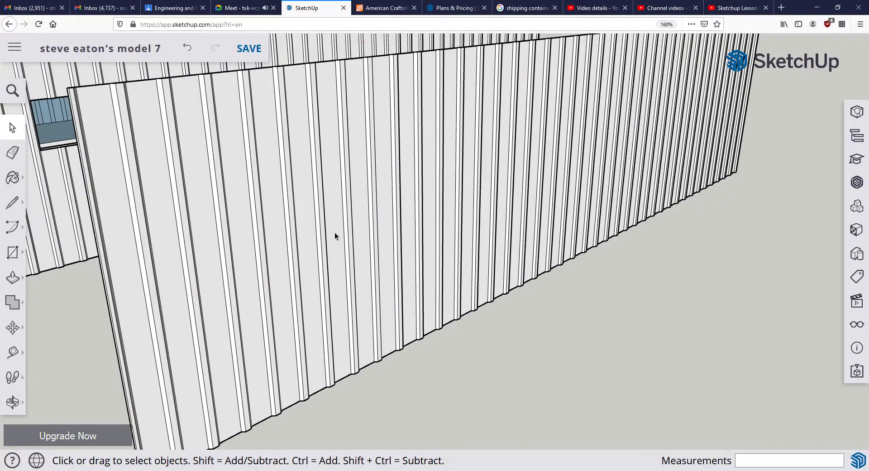
middle_click_drag(335, 232, 425, 230)
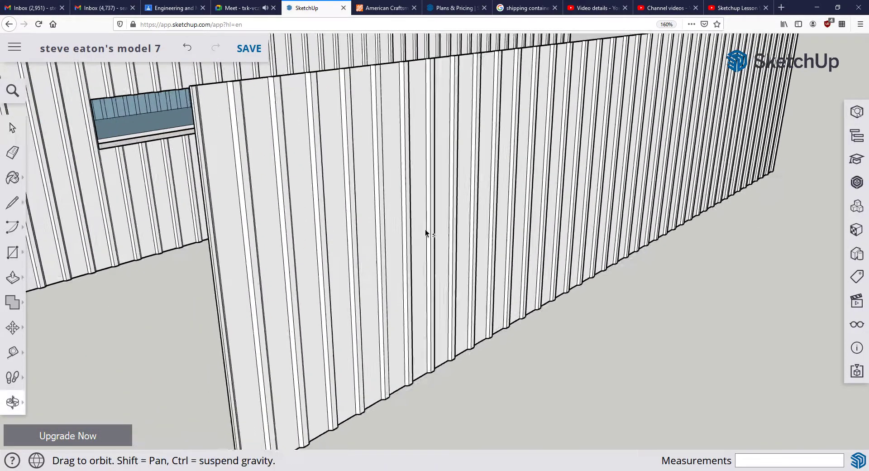
scroll(378, 218, "up", 2)
left_click(13, 202)
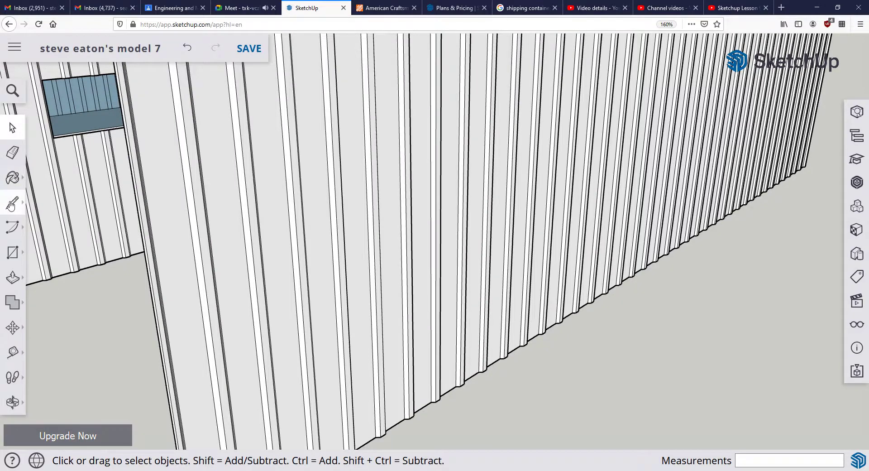
middle_click_drag(305, 147, 287, 155)
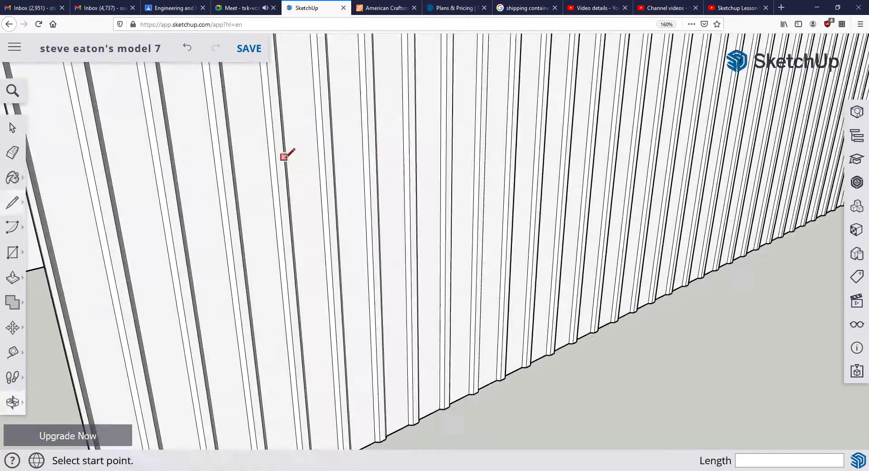
left_click(206, 157)
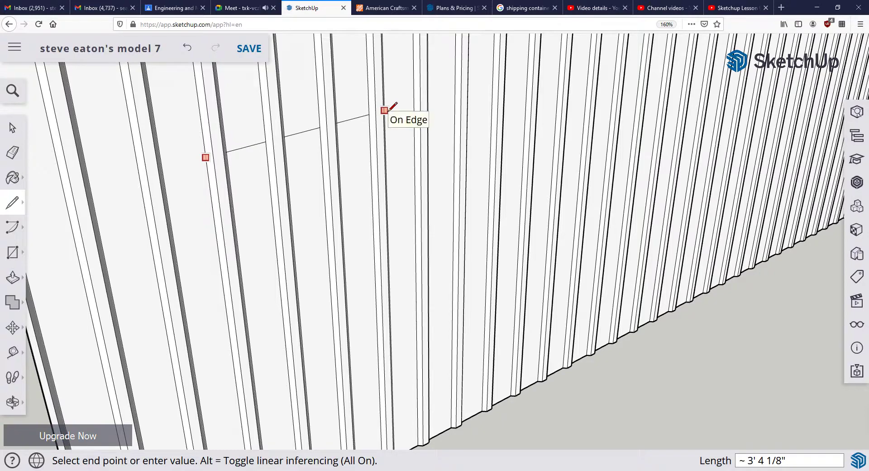
left_click(387, 111)
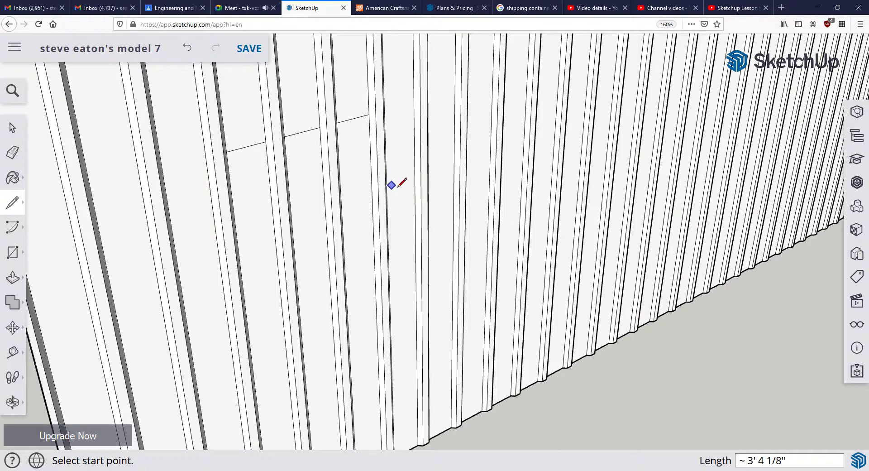
Step: Draw the lower window line across the ribs, then zoom out to see the whole wall
middle_click_drag(392, 184, 335, 188)
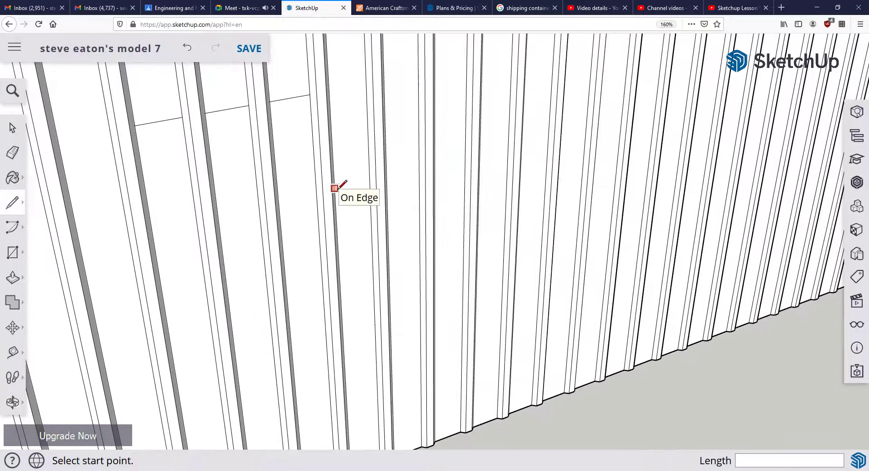
left_click(334, 188)
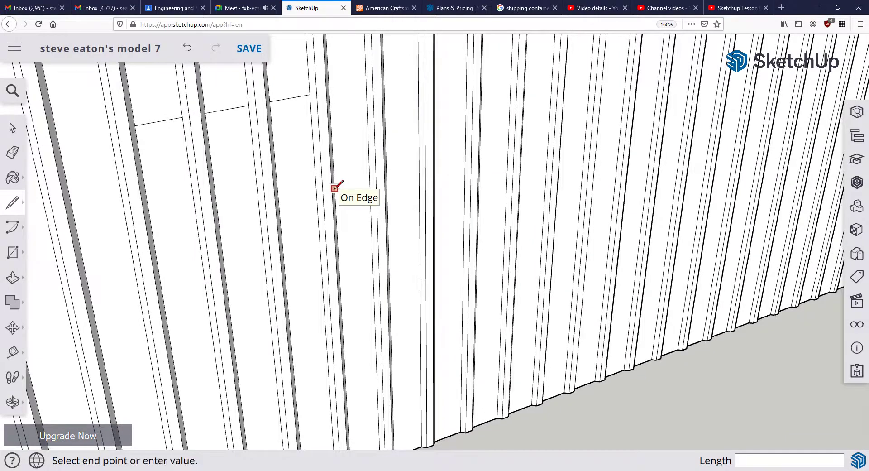
left_click(127, 222)
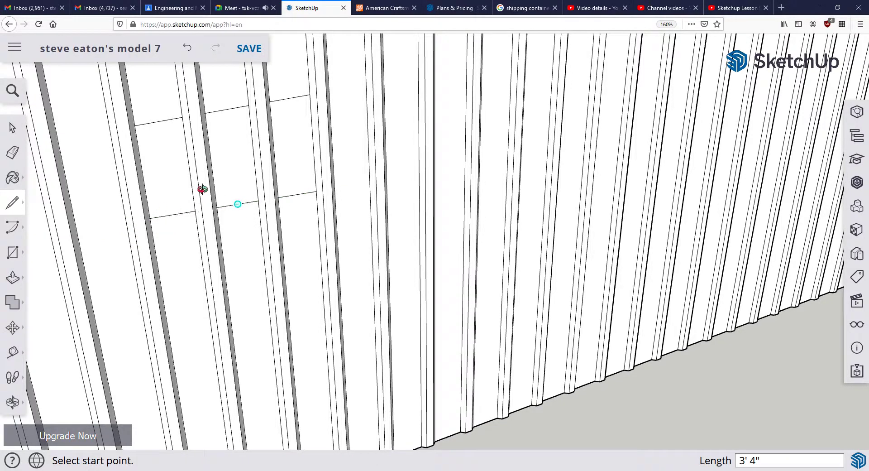
middle_click_drag(203, 190, 349, 218)
scroll(186, 155, "down", 3)
scroll(349, 219, "up", 5)
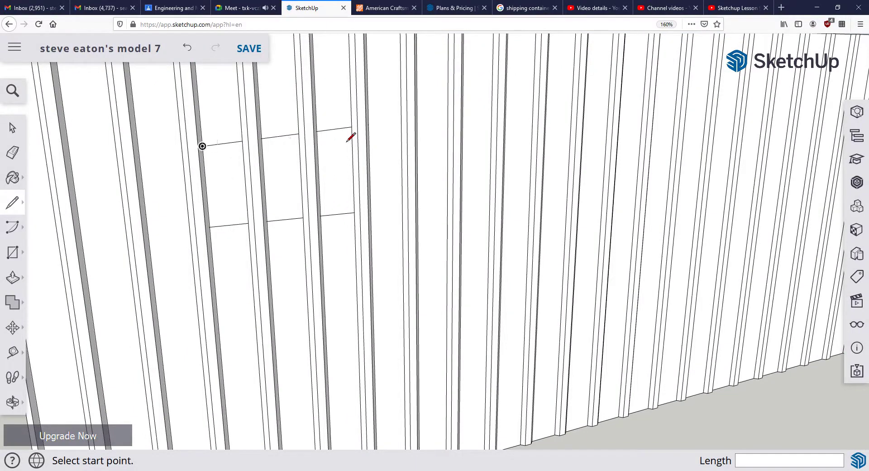
scroll(336, 148, "down", 6)
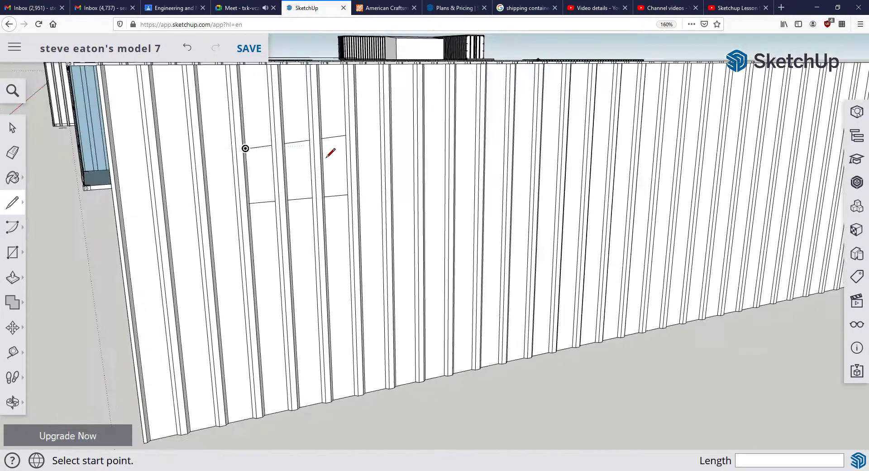
scroll(111, 295, "down", 5)
left_click(103, 343)
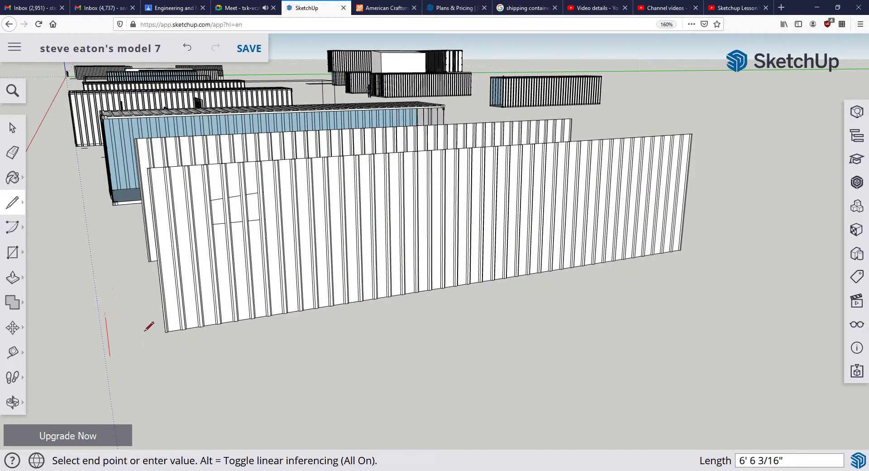
mouse_move(114, 312)
middle_mouse_down()
mouse_move(325, 349)
mouse_move(509, 400)
middle_mouse_up()
middle_click_drag(495, 352, 465, 308)
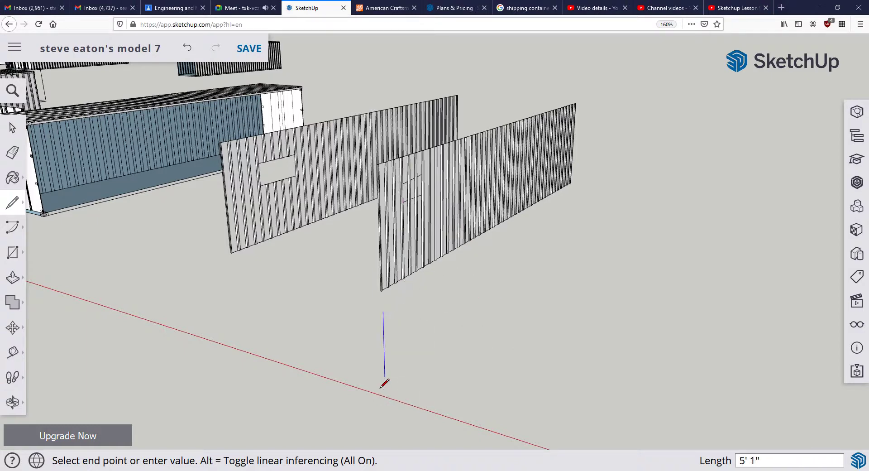
scroll(455, 259, "up", 8)
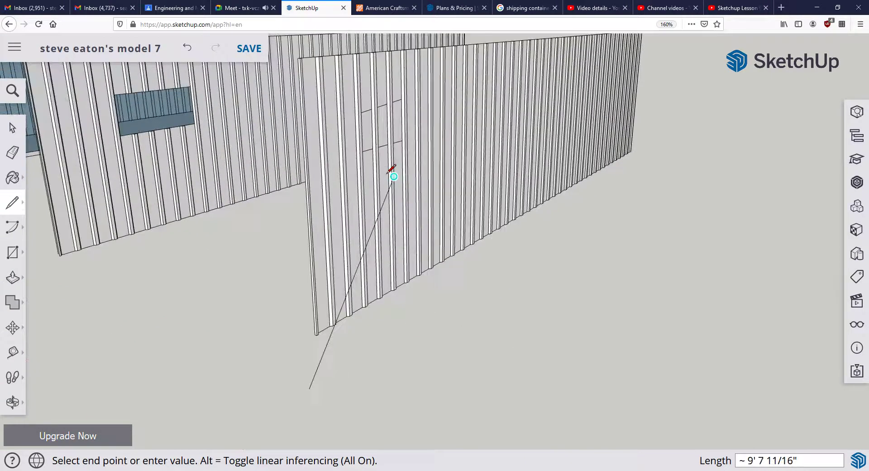
Step: Cancel the unfinished line and undo the earlier lower window line
key("Escape")
scroll(389, 117, "up", 10)
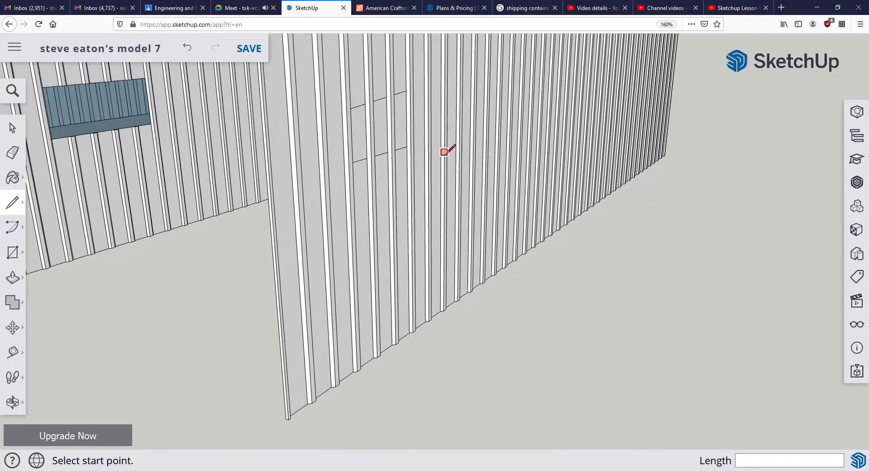
middle_click_drag(449, 146, 421, 252, "shift")
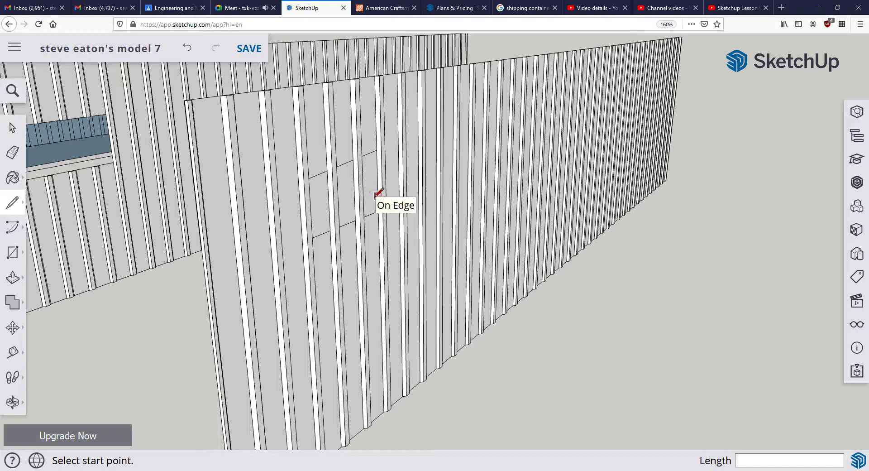
key("ctrl+z")
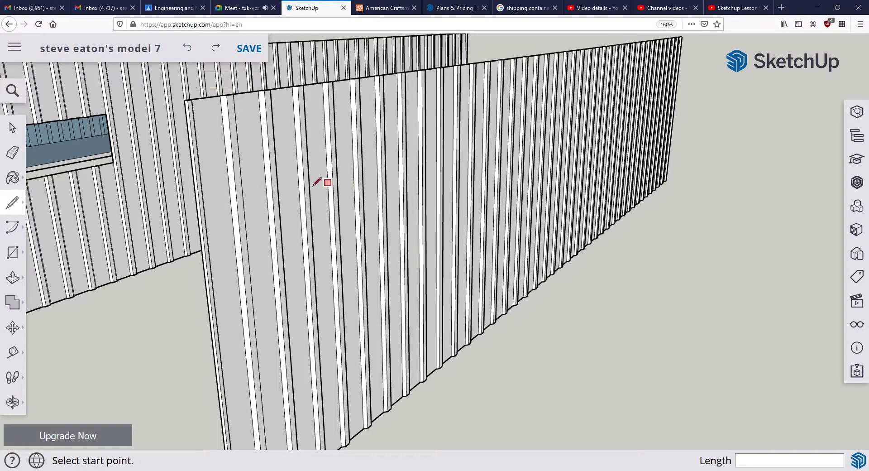
scroll(314, 186, "up", 3)
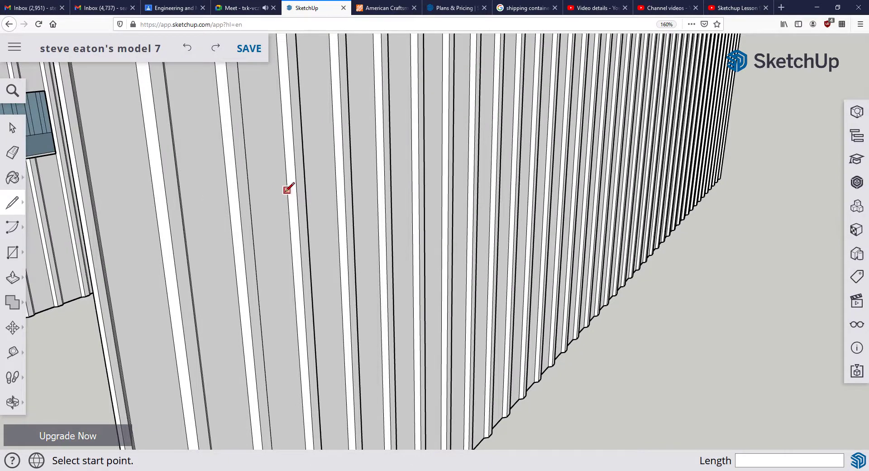
Step: Draw the window's top line, right vertical edge and bottom line, then begin the left edge
left_click(287, 190)
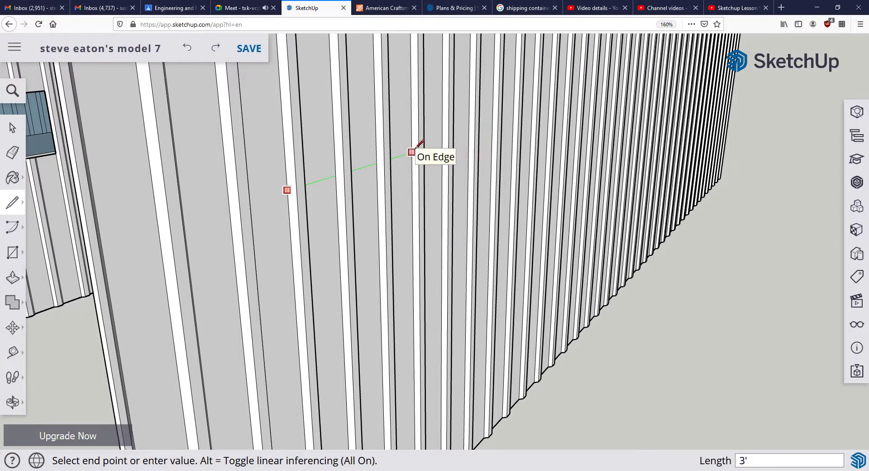
left_click(412, 152)
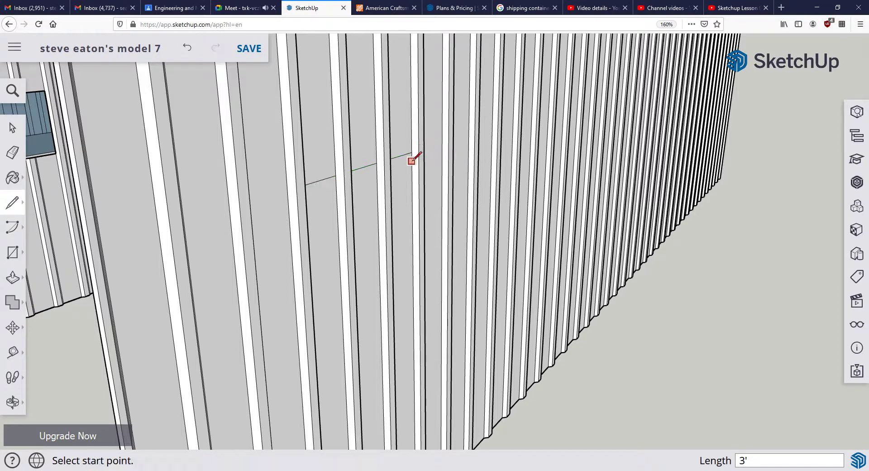
left_click(412, 152)
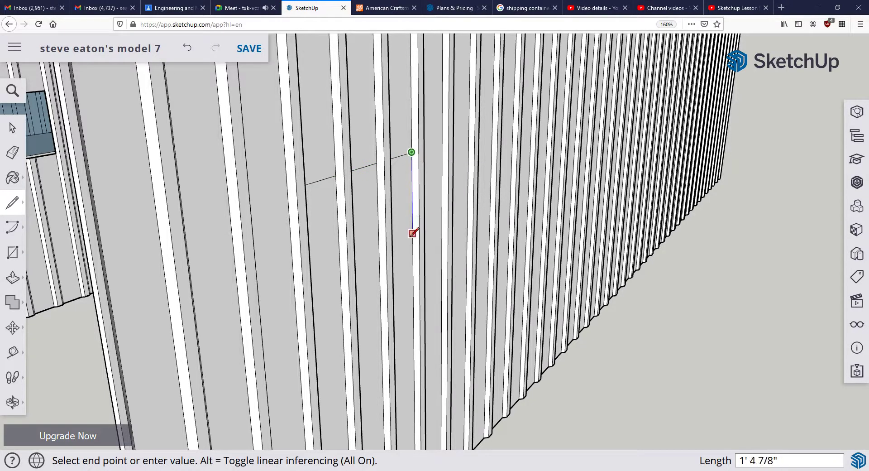
left_click(413, 235)
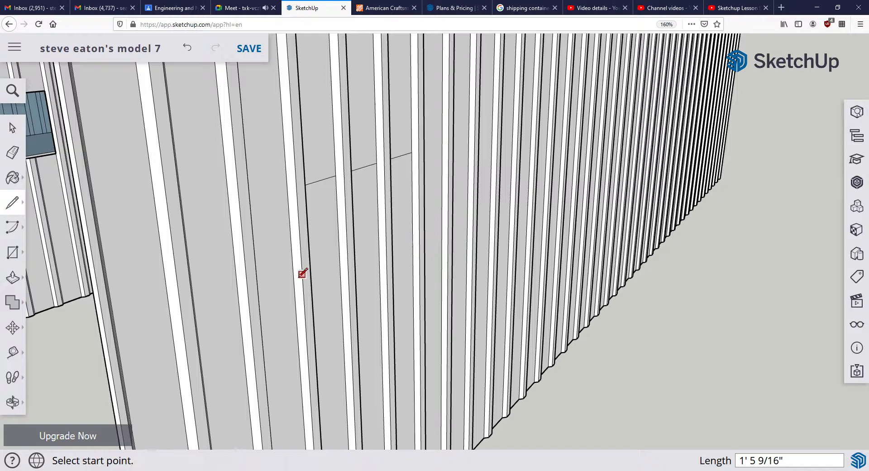
left_click(412, 236)
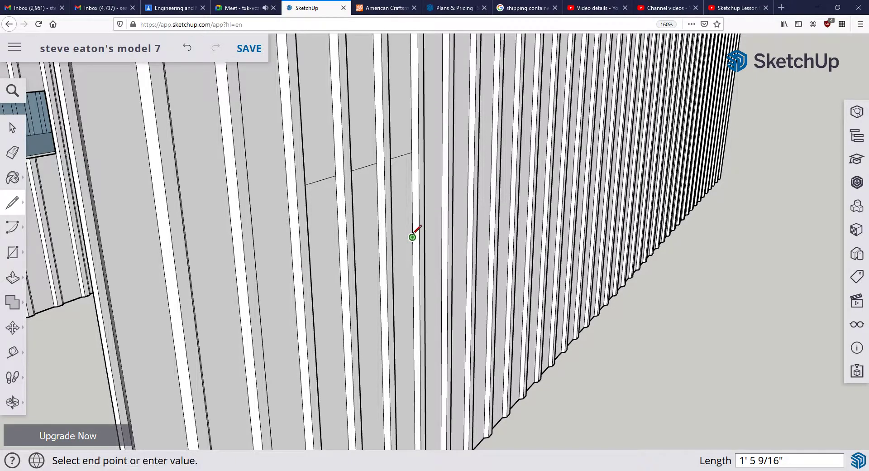
left_click(297, 292)
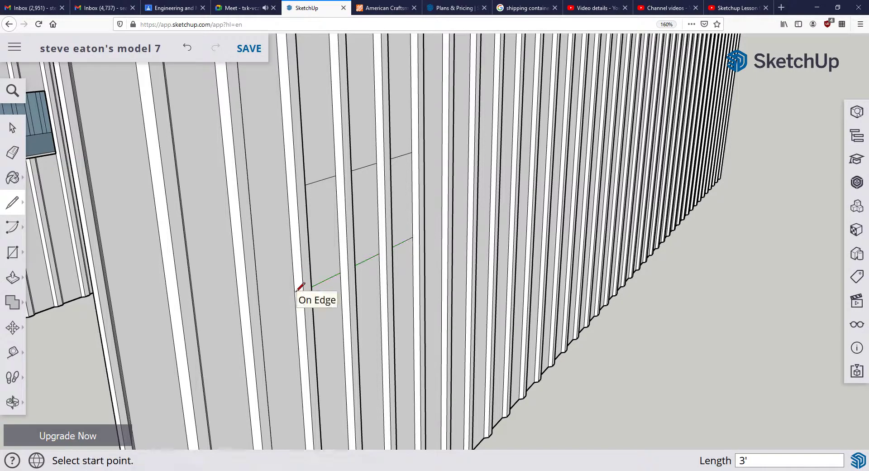
left_click(287, 190)
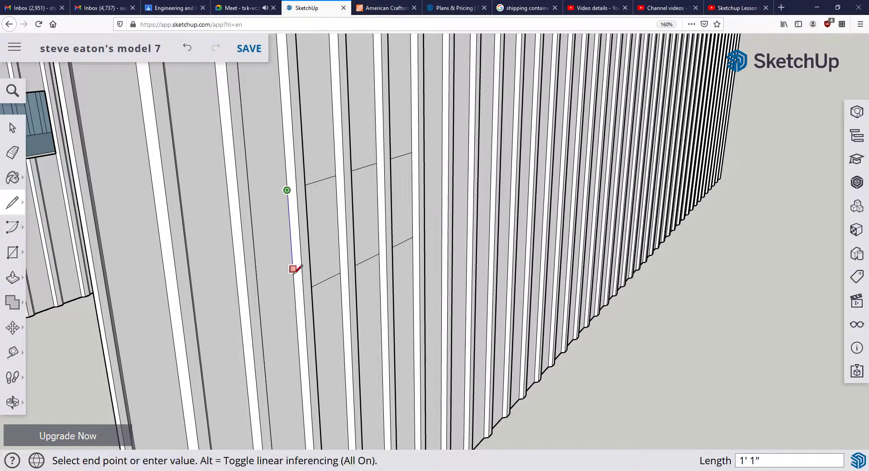
Step: Close the outline's left side, then delete the outlined faces to open three small windows
left_click(295, 294)
middle_click_drag(355, 269, 206, 214)
left_click(12, 128)
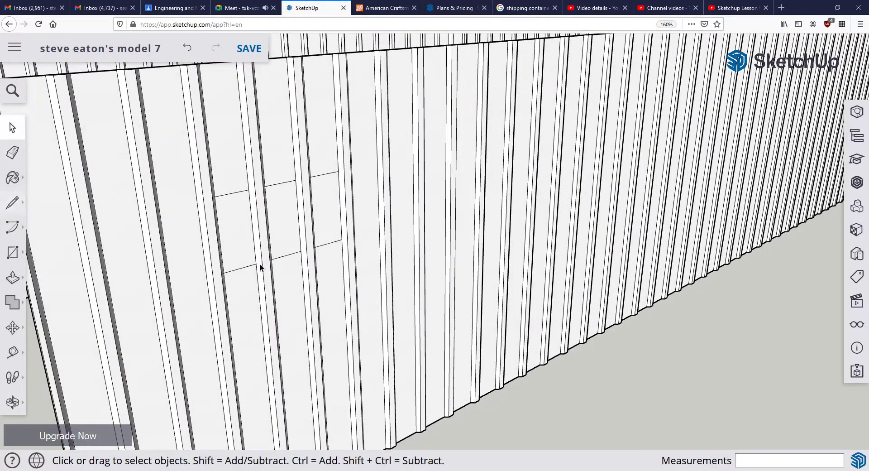
left_click(237, 234)
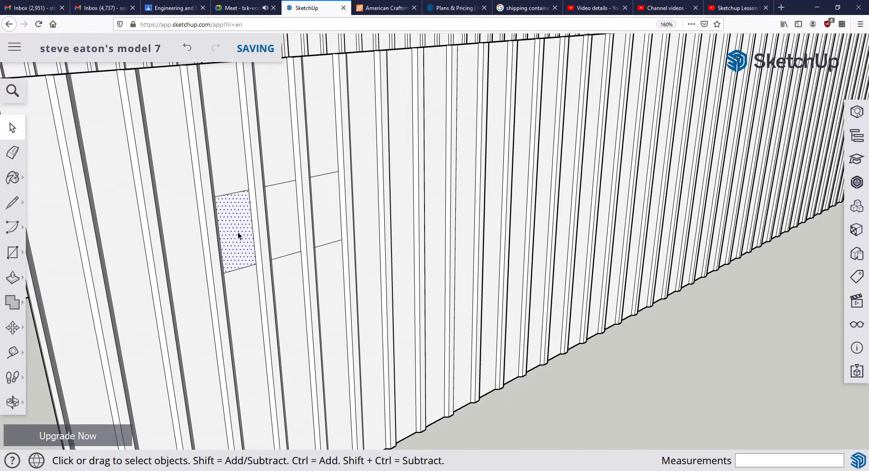
key("Delete")
left_click(281, 226)
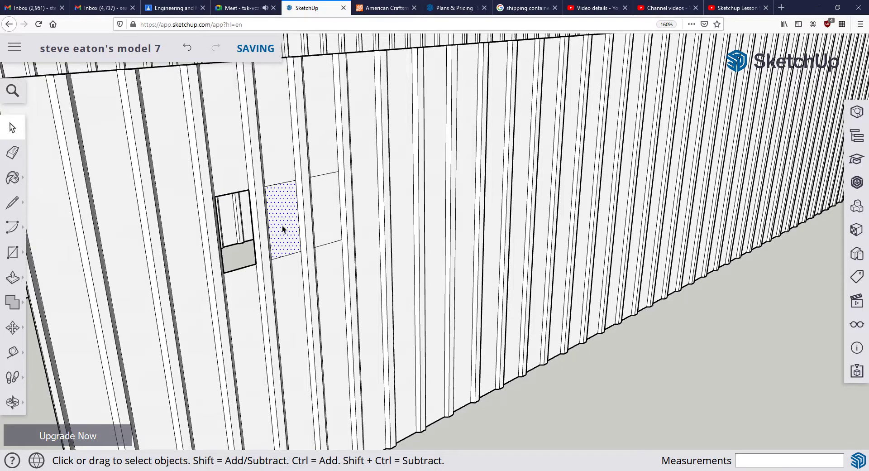
key("Delete")
key("Delete")
scroll(327, 222, "down", 2)
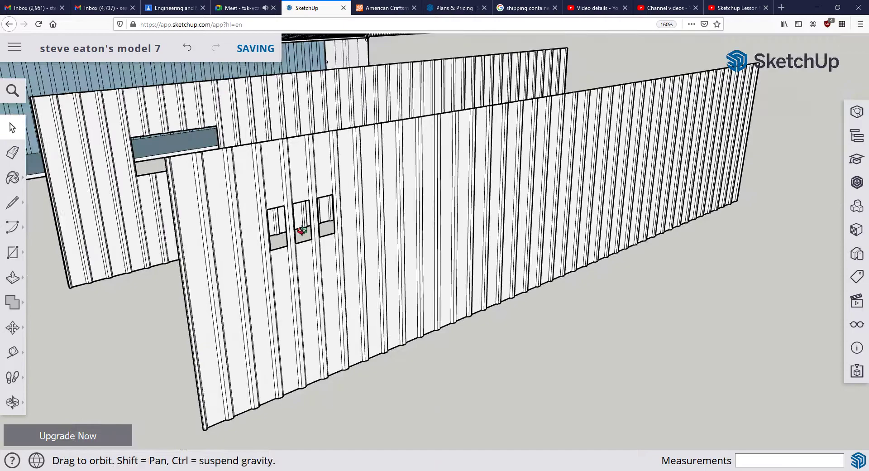
middle_click_drag(302, 230, 334, 213)
scroll(349, 236, "up", 6)
Step: Start a line from the left window opening's top-right corner along the red axis
scroll(369, 226, "up", 4)
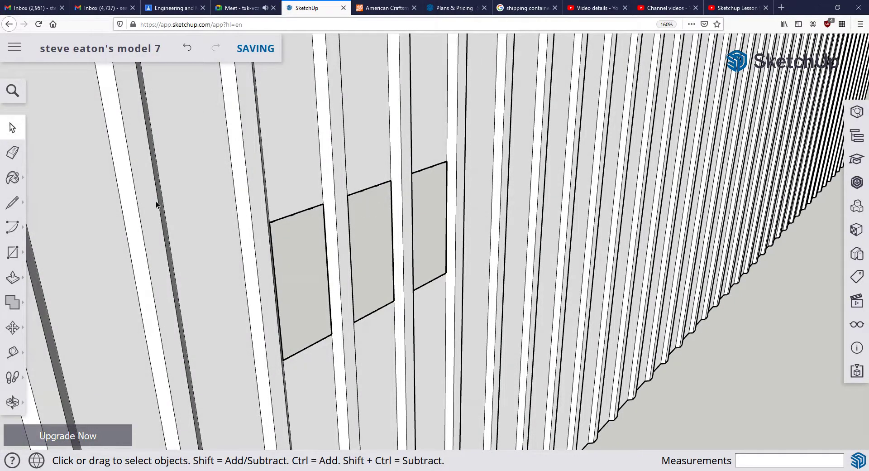
left_click(12, 204)
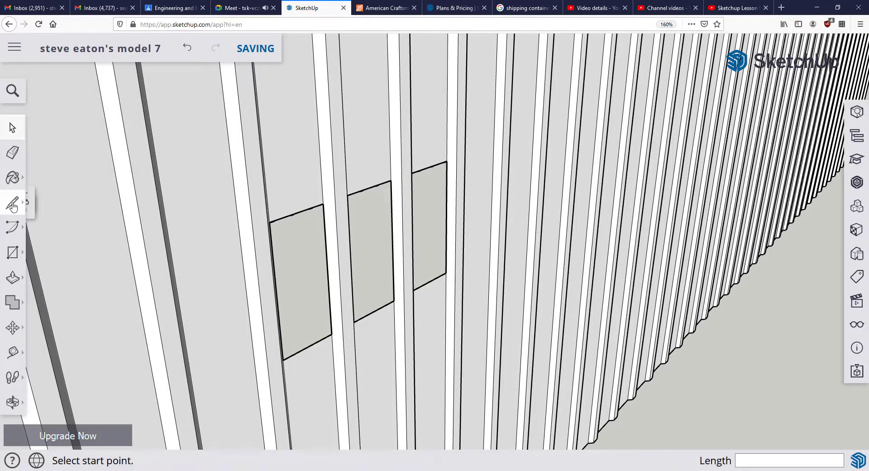
scroll(272, 197, "up", 3)
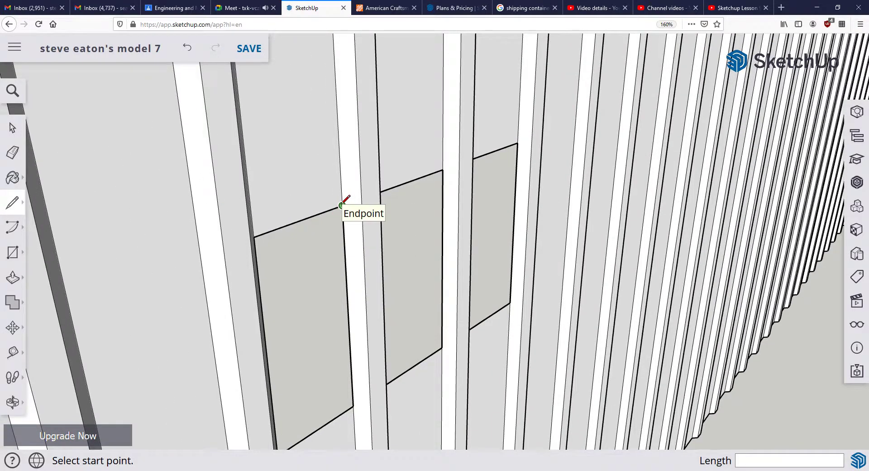
left_click(342, 205)
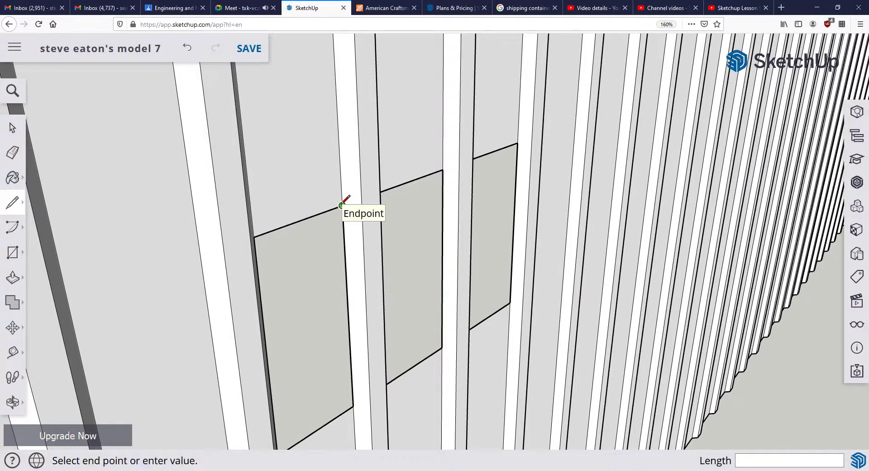
Step: Trace the top edge across the rib, closing two triangular faces between the left and middle openings
left_click(407, 223)
middle_click_drag(407, 223, 180, 281)
scroll(181, 283, "down", 5)
mouse_move(112, 297)
middle_mouse_down()
mouse_move(300, 254)
mouse_move(314, 289)
mouse_move(209, 324)
mouse_move(181, 311)
middle_mouse_up()
scroll(175, 271, "up", 5)
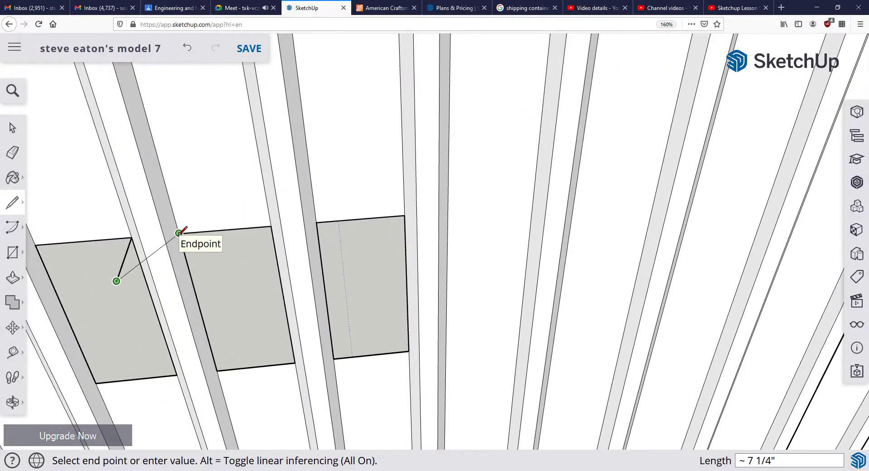
left_click(179, 234)
left_click(179, 233)
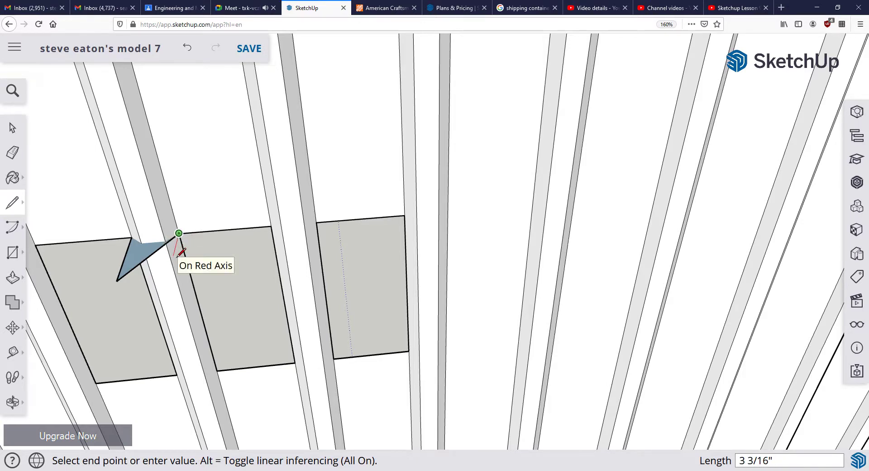
left_click(174, 255)
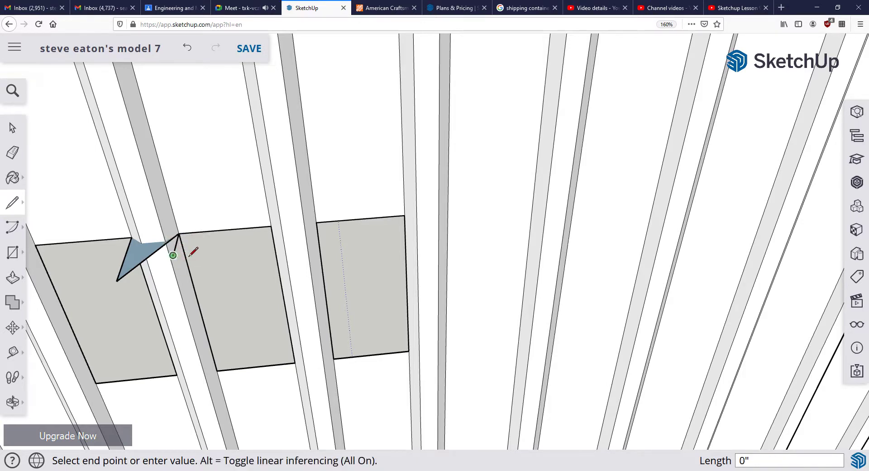
left_click(117, 279)
scroll(147, 253, "up", 2)
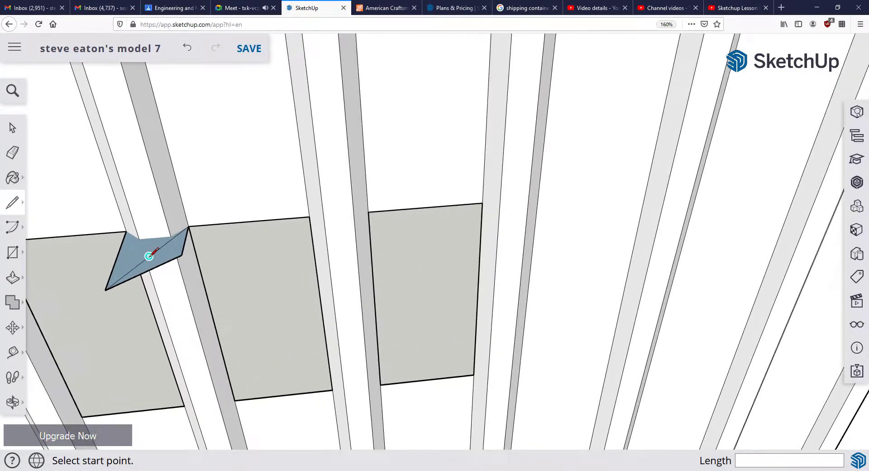
scroll(149, 256, "up", 2)
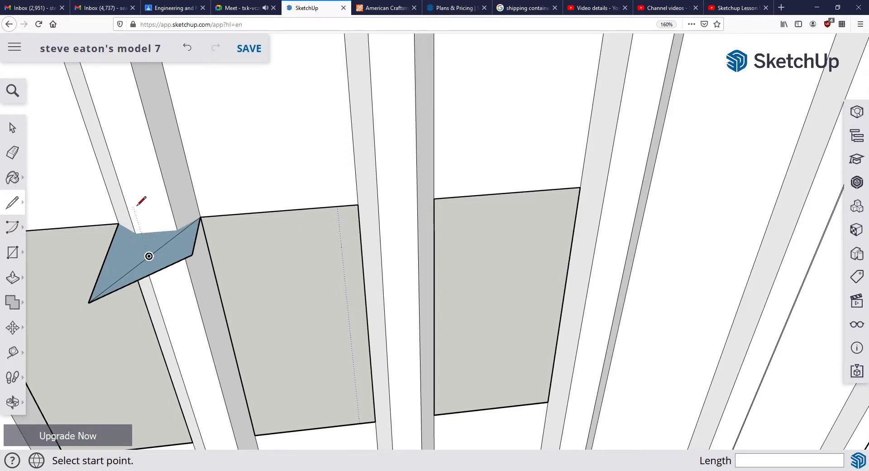
Step: Add edges from the rib corner to split the faces up to the middle panel's corner
left_click(135, 233)
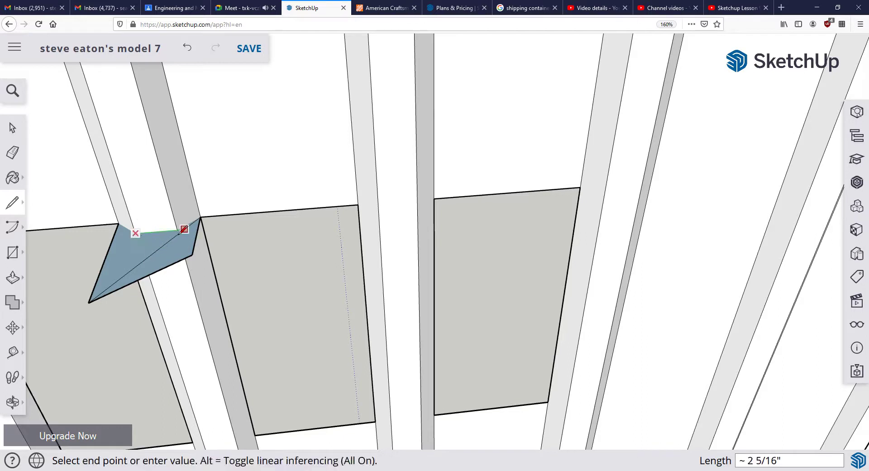
left_click(177, 230)
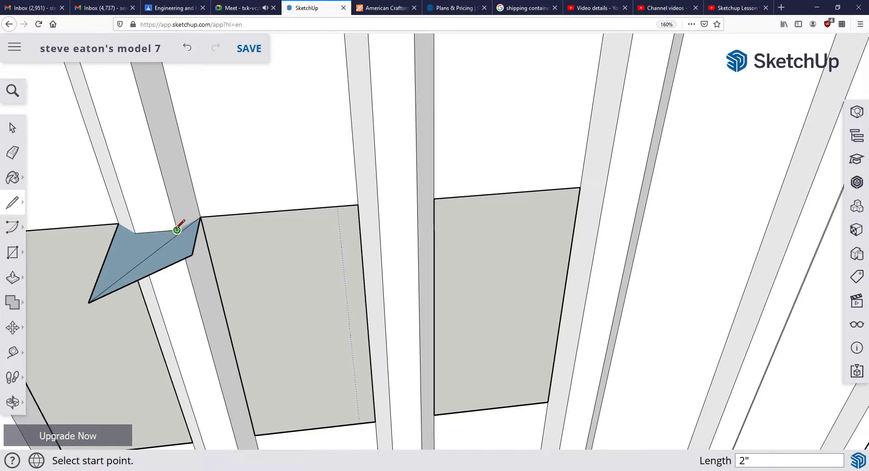
left_click(177, 229)
left_click(200, 218)
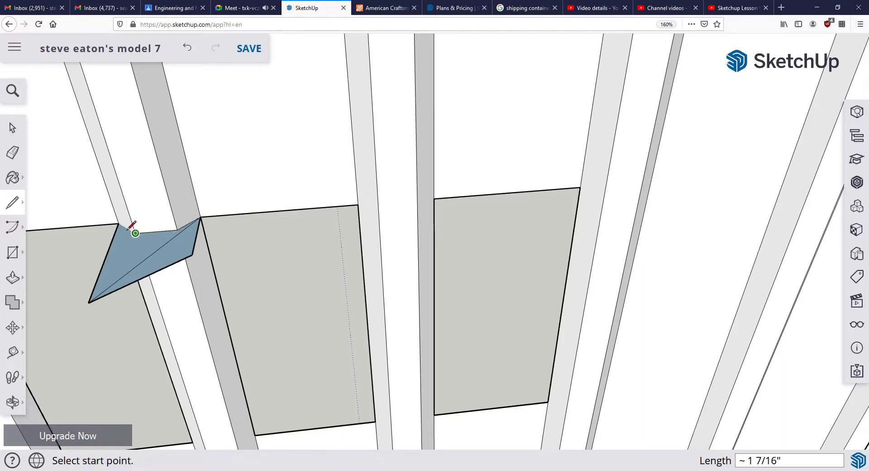
left_click(135, 233)
left_click(118, 223)
mouse_move(143, 240)
middle_mouse_down()
mouse_move(146, 252)
mouse_move(233, 264)
mouse_move(334, 237)
middle_mouse_up()
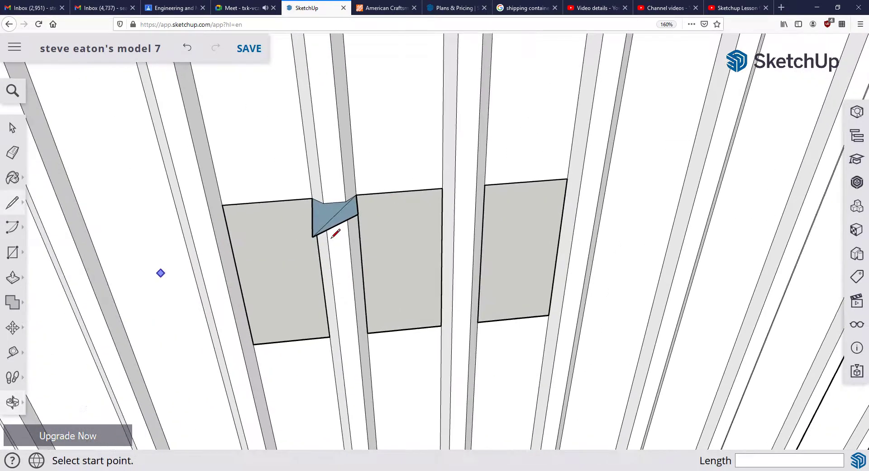
scroll(334, 233, "up", 3)
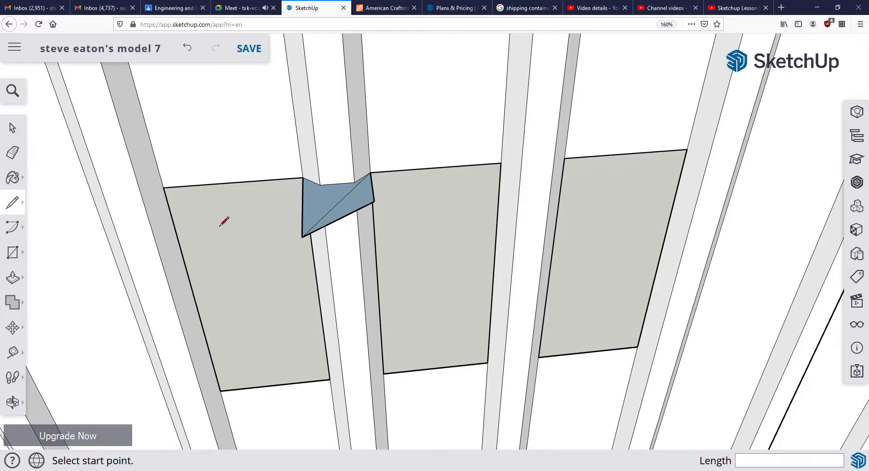
scroll(224, 221, "down", 2)
Step: Delete the triangular faces spanning the rib so that section is open
left_click(12, 128)
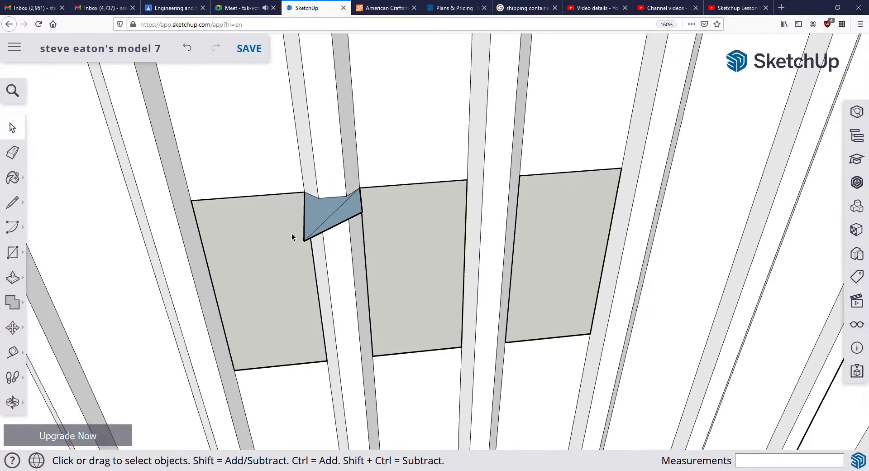
middle_click_drag(276, 259, 311, 270)
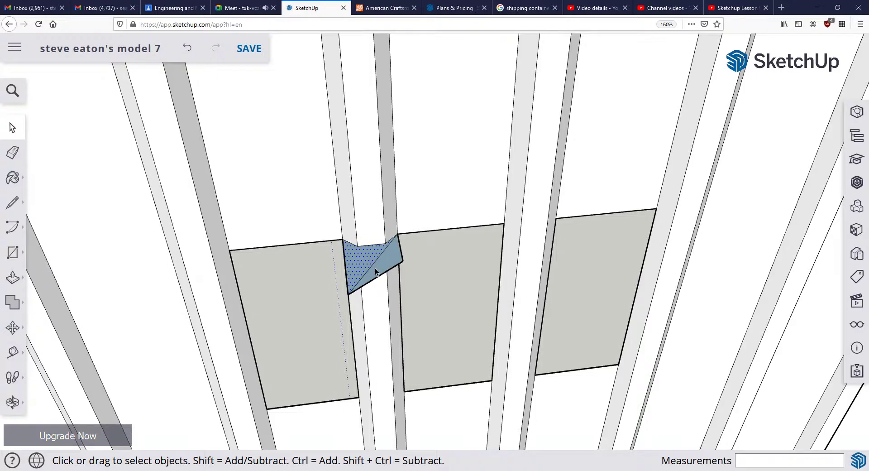
key("Delete")
scroll(369, 245, "up", 2)
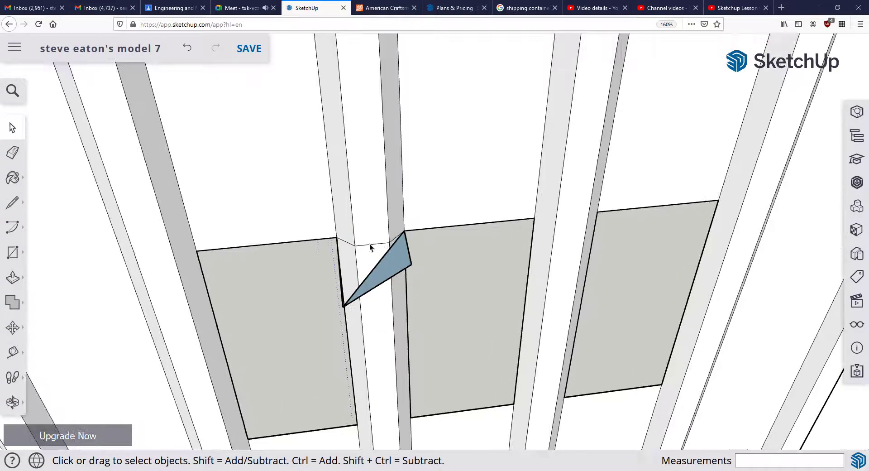
left_click(374, 269)
key("Delete")
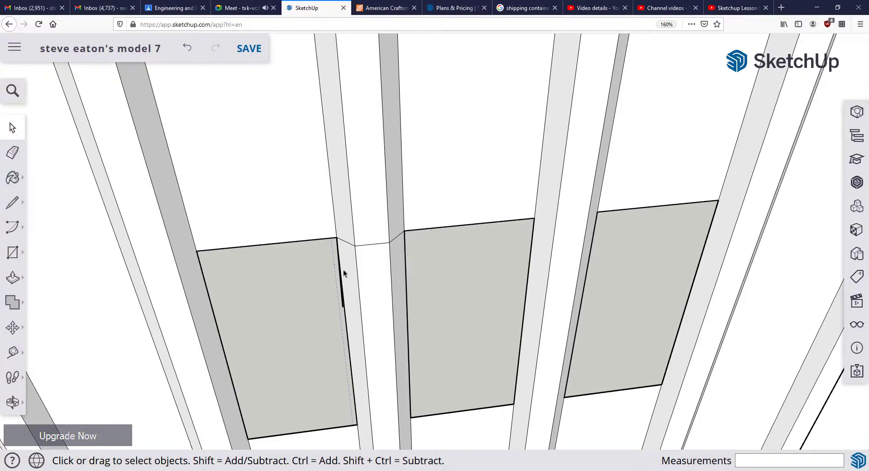
scroll(338, 290, "up", 1)
Step: Orbit and zoom so the three small window openings face the camera up close
scroll(337, 289, "up", 3)
scroll(345, 277, "down", 5)
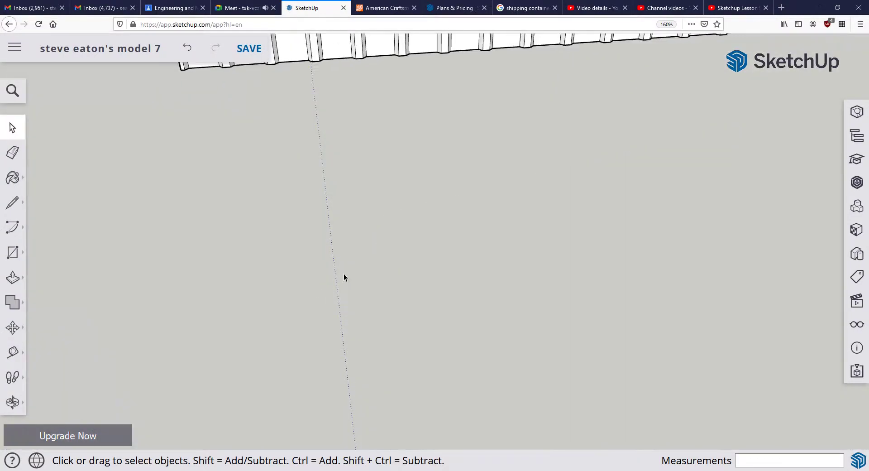
middle_click_drag(388, 284, 325, 239)
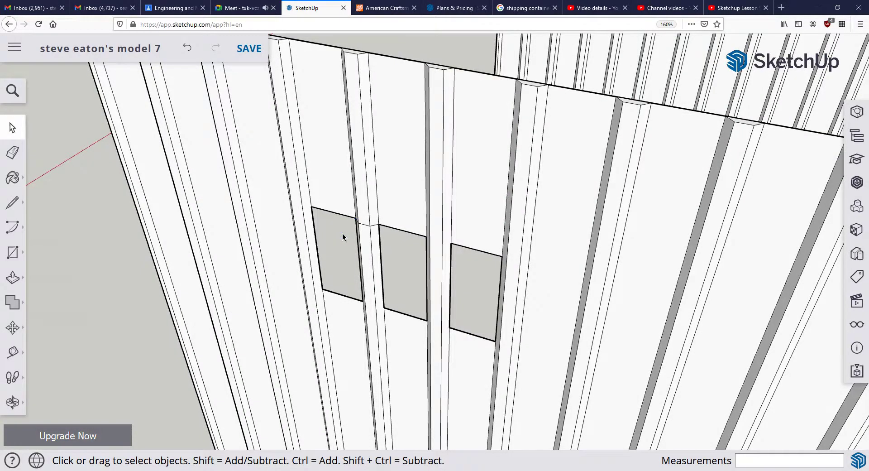
scroll(322, 274, "down", 2)
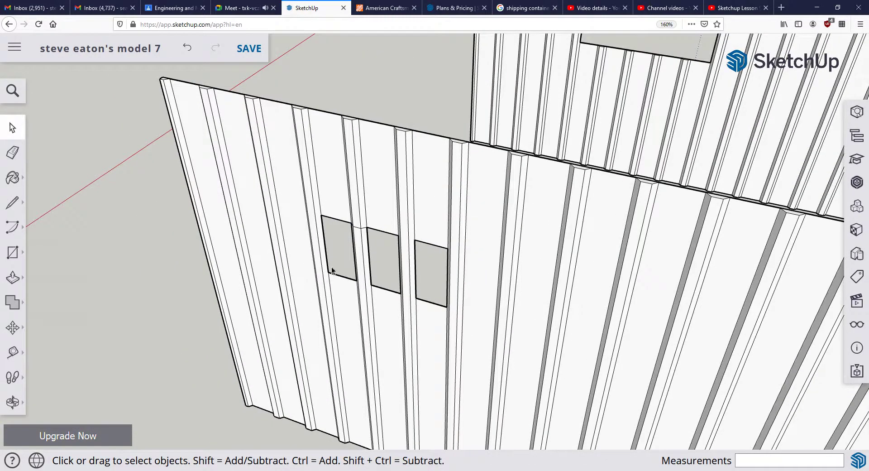
middle_click_drag(332, 270, 456, 277)
scroll(455, 277, "up", 3)
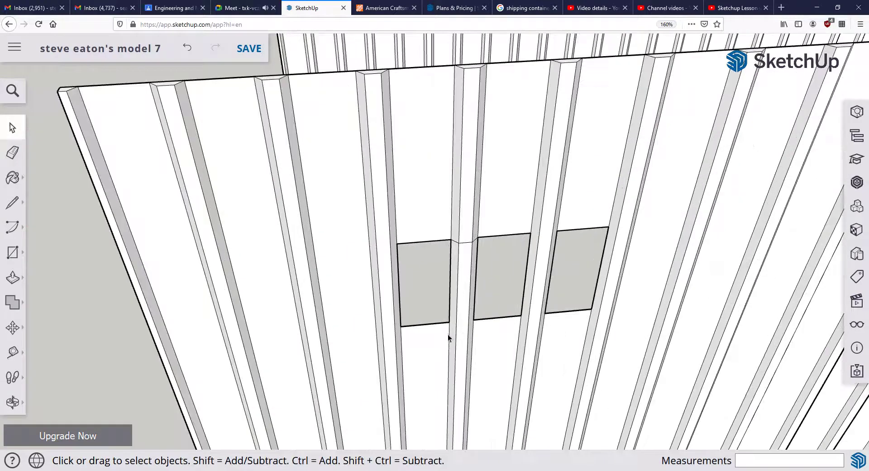
middle_click_drag(479, 310, 399, 274)
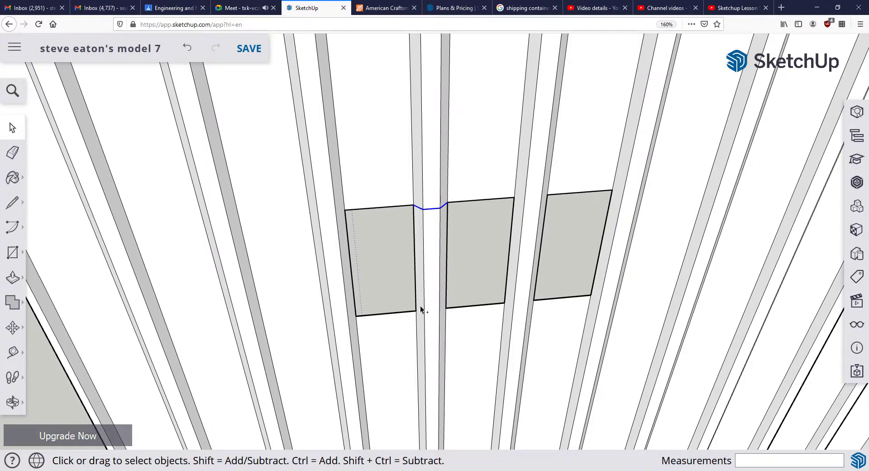
Step: Paste a copy of the rib-crossing edge at the left panel's bottom corner
key("ctrl+v")
scroll(421, 308, "up", 5)
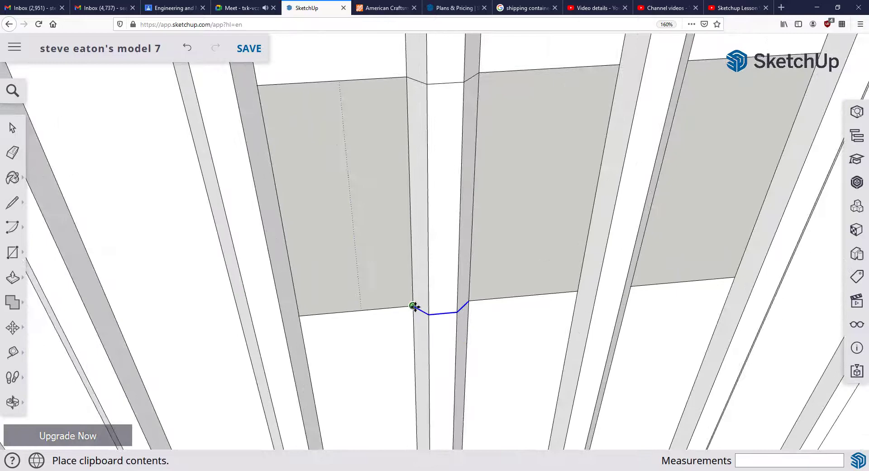
left_click(413, 306)
scroll(421, 308, "down", 5)
middle_click_drag(468, 289, 383, 295, "shift")
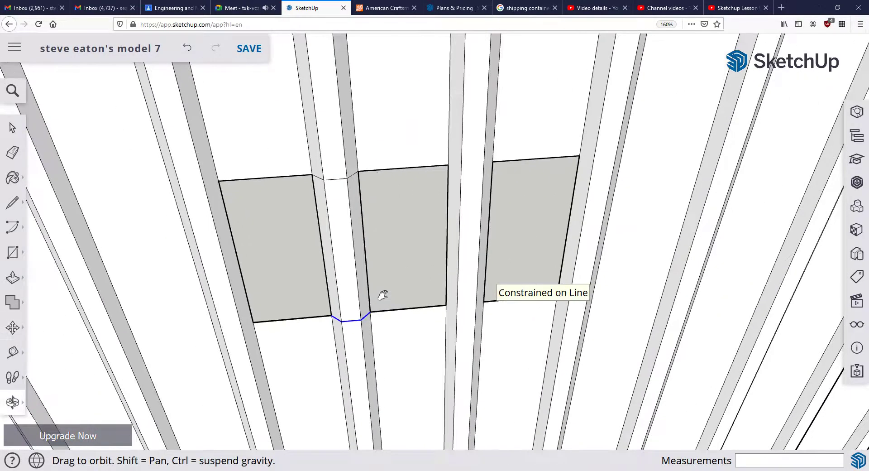
scroll(432, 316, "up", 1)
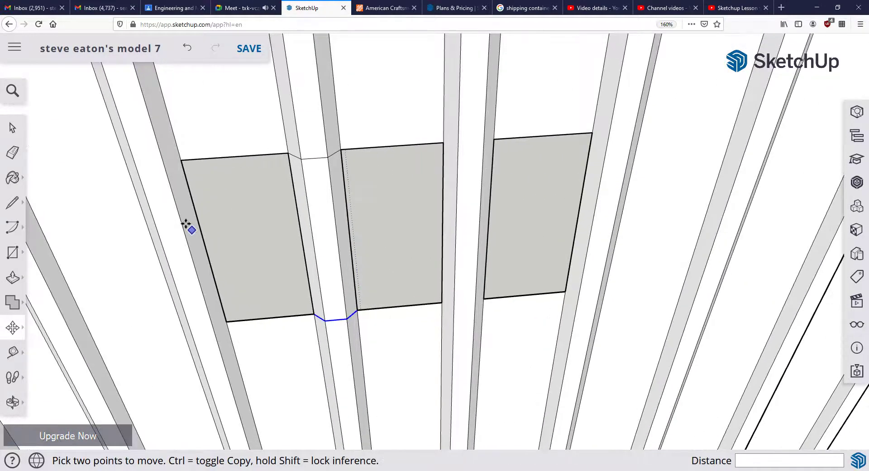
Step: Paste two more copies at the middle panel's lower-right and top-right corners
key("ctrl+v")
scroll(452, 308, "up", 3)
left_click(438, 300)
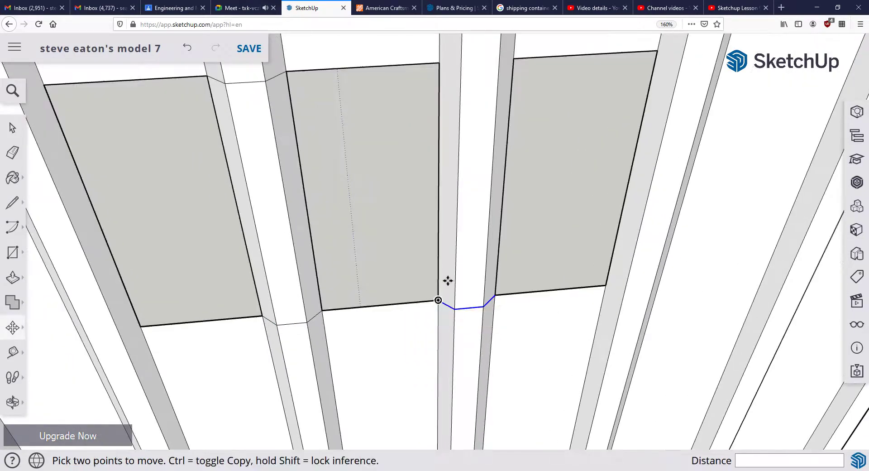
scroll(448, 280, "down", 3)
middle_click_drag(443, 231, 423, 237)
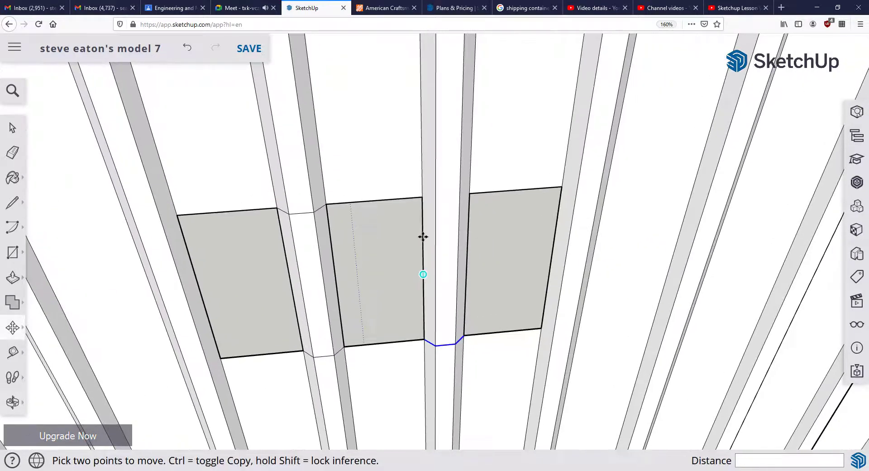
key("ctrl+v")
left_click(423, 197)
scroll(458, 226, "down", 2)
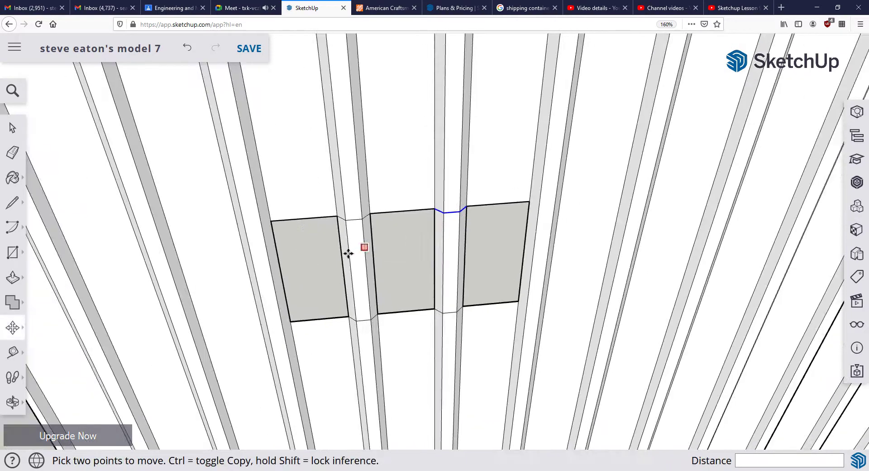
Step: Box-select across the three window panels
left_click(13, 128)
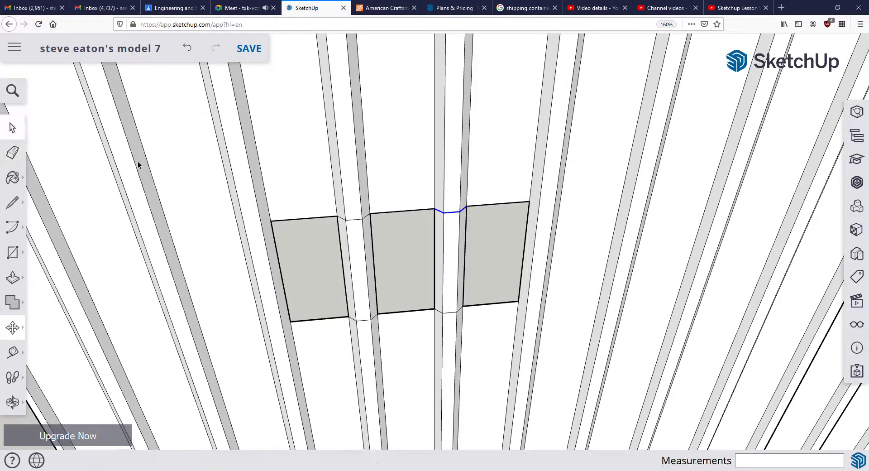
scroll(438, 223, "down", 4)
middle_click_drag(467, 266, 430, 248)
scroll(430, 249, "up", 3)
left_click_drag(453, 261, 321, 243)
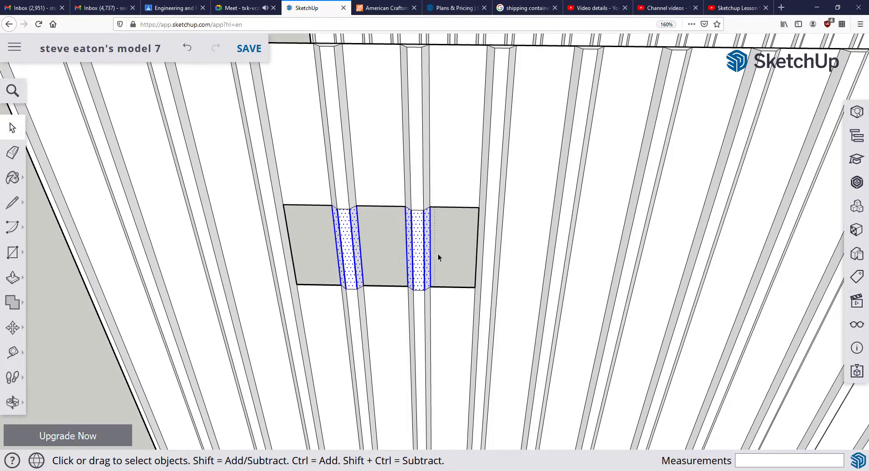
Step: Delete the corrugation strips inside the window outline in several crossing selections, merging the three openings into one
key("Delete")
left_click_drag(447, 261, 328, 243)
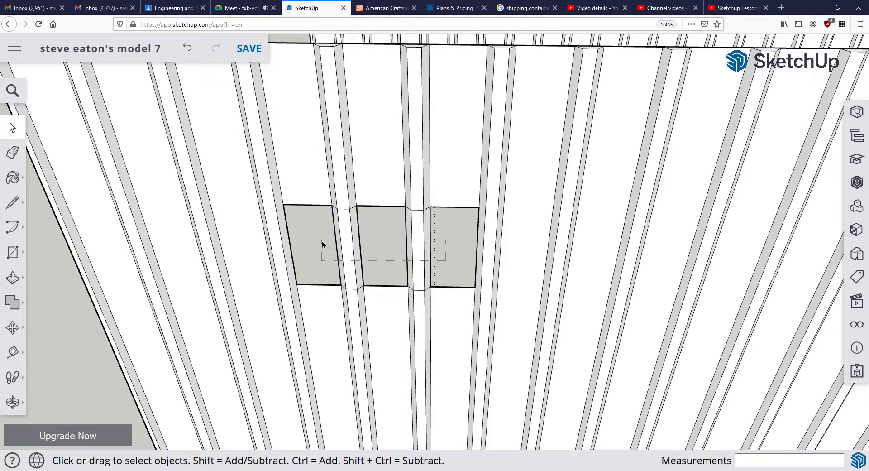
left_click_drag(322, 244, 449, 268)
key("Delete")
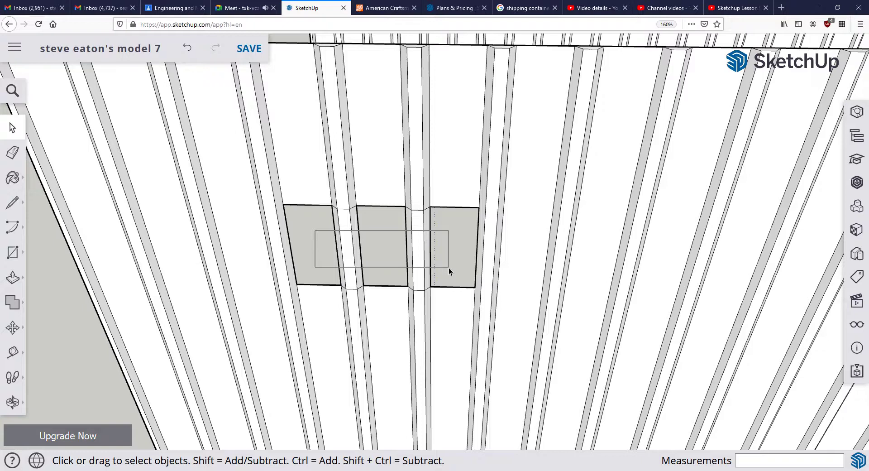
left_click_drag(449, 268, 449, 267)
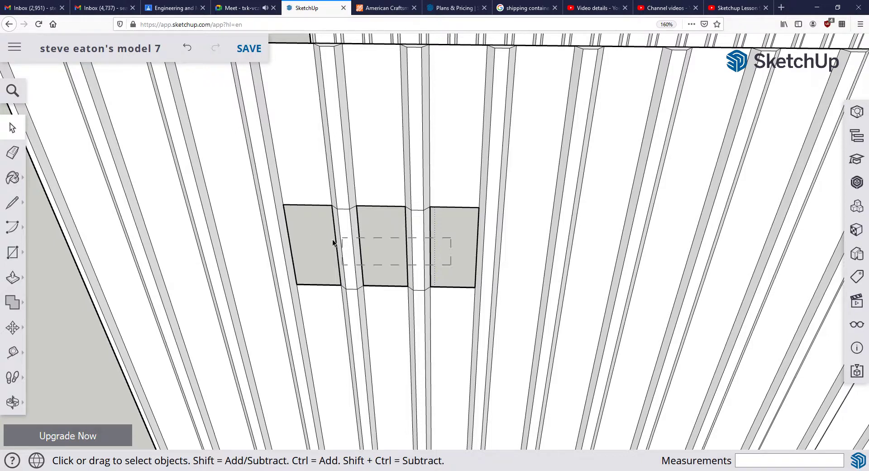
left_click_drag(332, 243, 312, 238)
key("Delete")
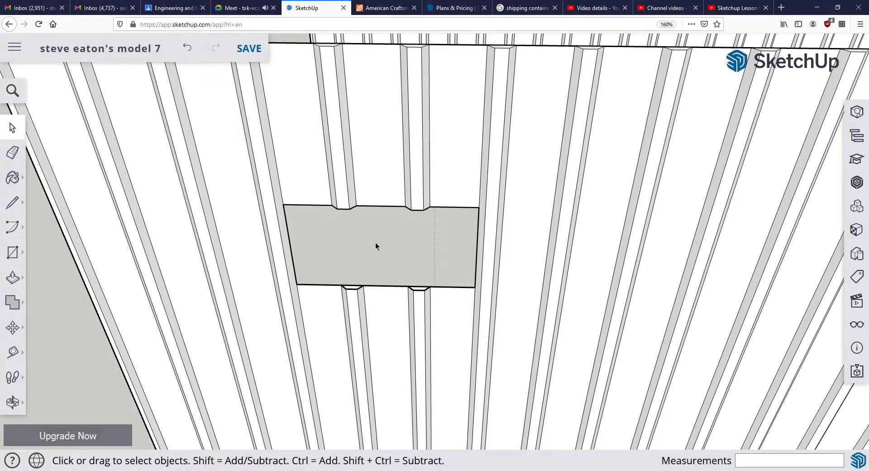
scroll(373, 249, "down", 5)
middle_click_drag(370, 251, 734, 301)
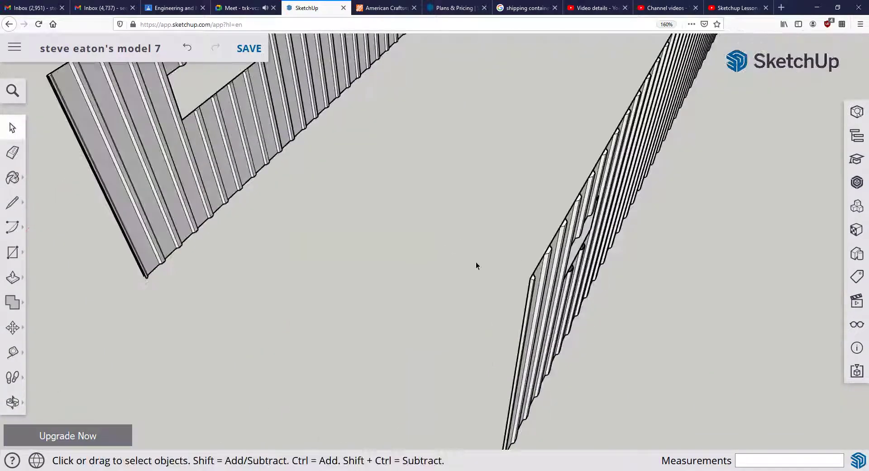
Step: Close the first notch at the right panel's edge with a line and delete the stray face
middle_click_drag(476, 265, 640, 194)
scroll(626, 171, "up", 6)
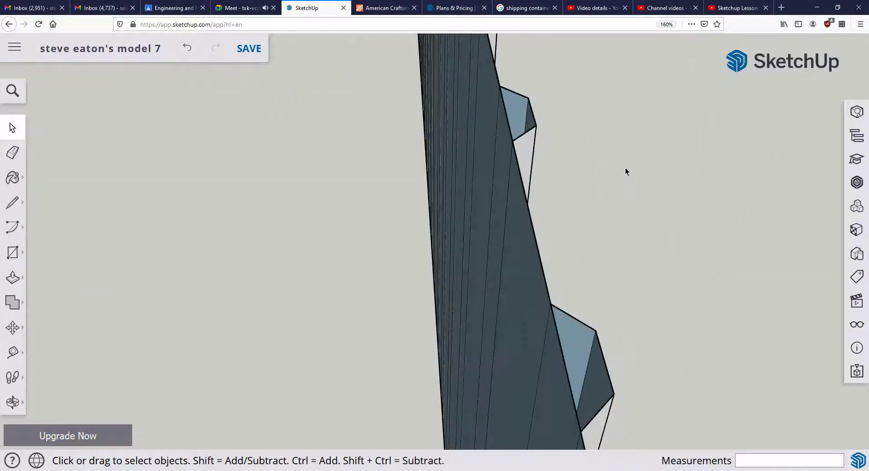
scroll(623, 171, "down", 2)
middle_click_drag(599, 230, 536, 276)
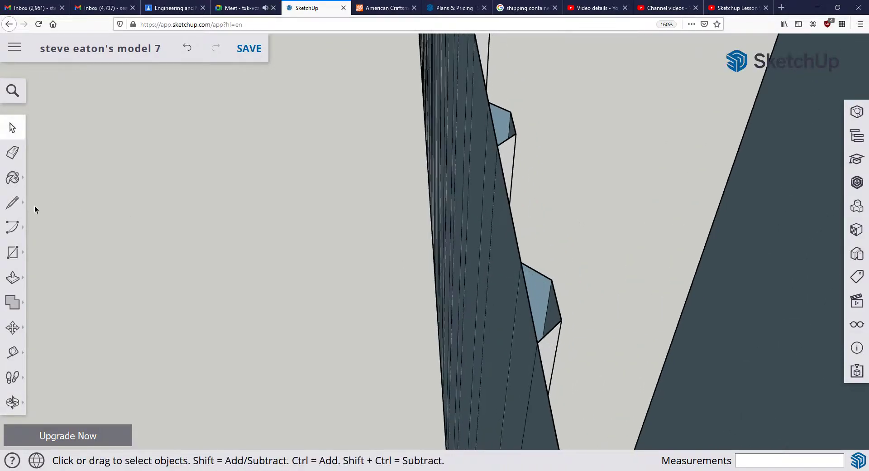
left_click(12, 203)
left_click(523, 262)
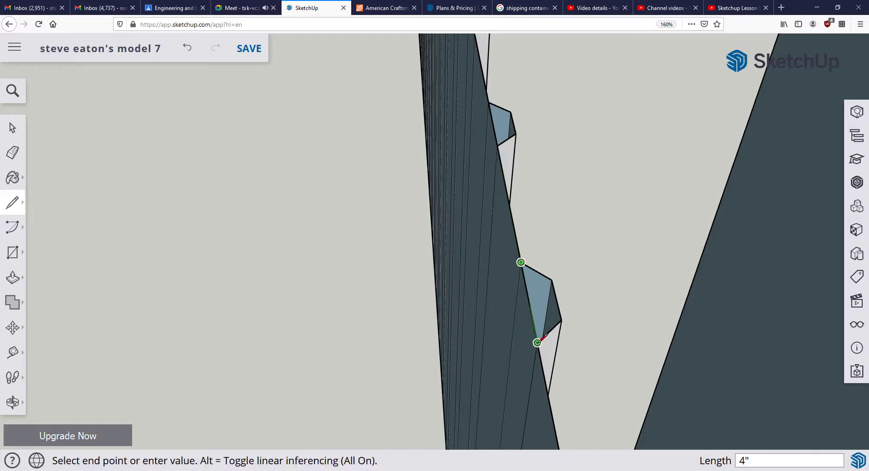
left_click(537, 343)
middle_click_drag(545, 335, 539, 327)
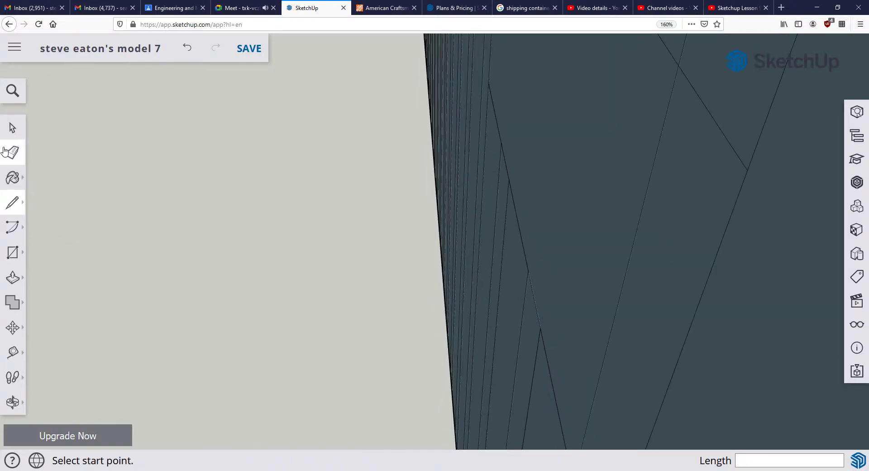
left_click(12, 127)
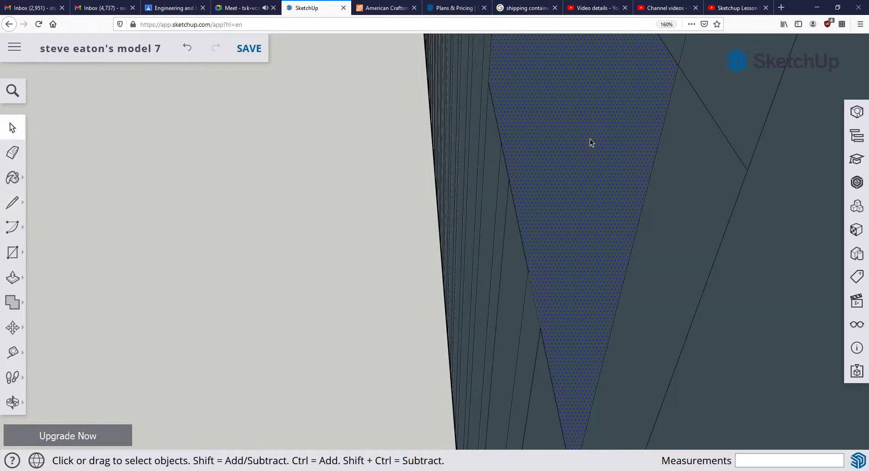
key("Delete")
middle_click_drag(641, 191, 600, 194)
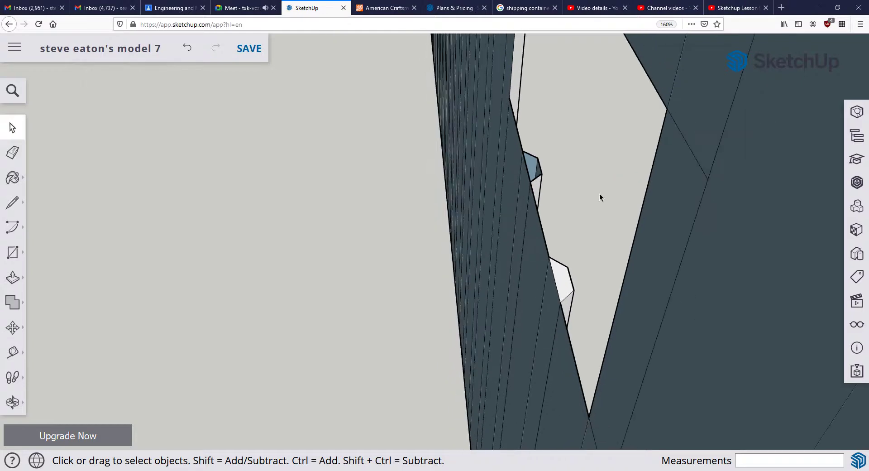
middle_click_drag(579, 222, 566, 317)
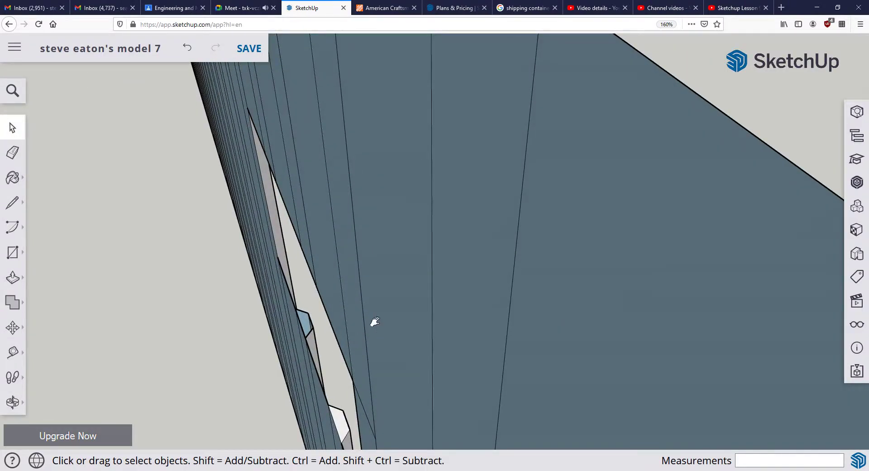
Step: Draw a line across the next notch to split its small face, then view the whole wall
middle_click_drag(375, 321, 388, 276)
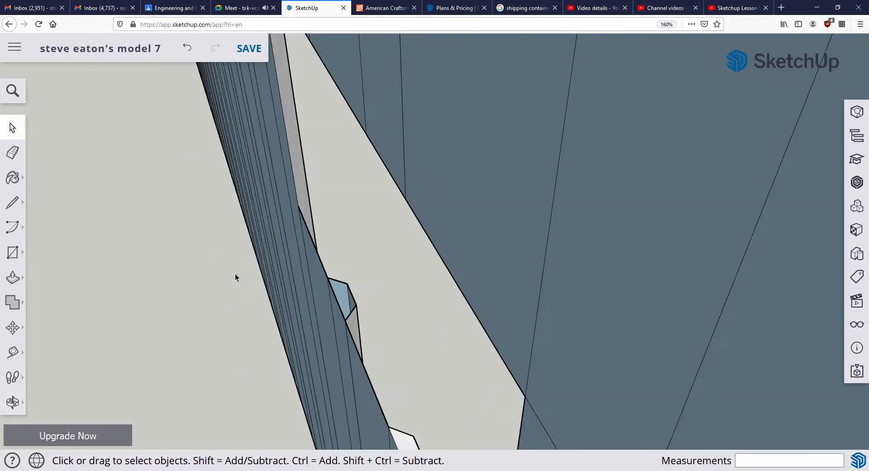
left_click(13, 202)
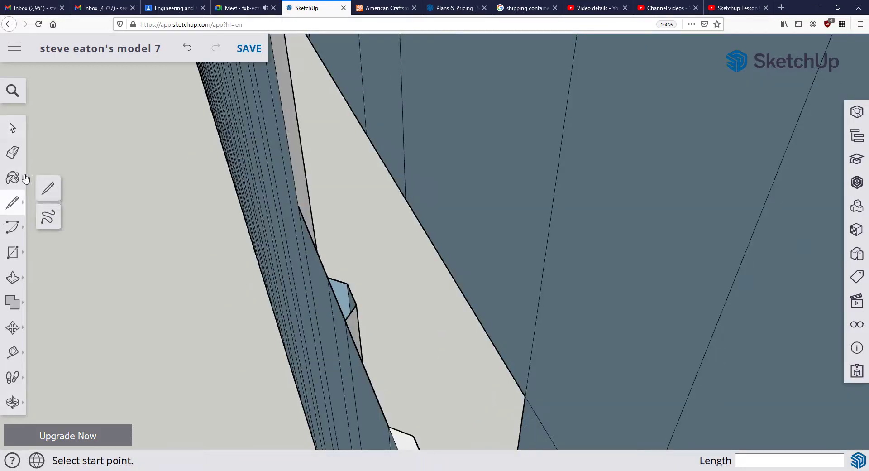
left_click(47, 191)
left_click(345, 320)
left_click(356, 305)
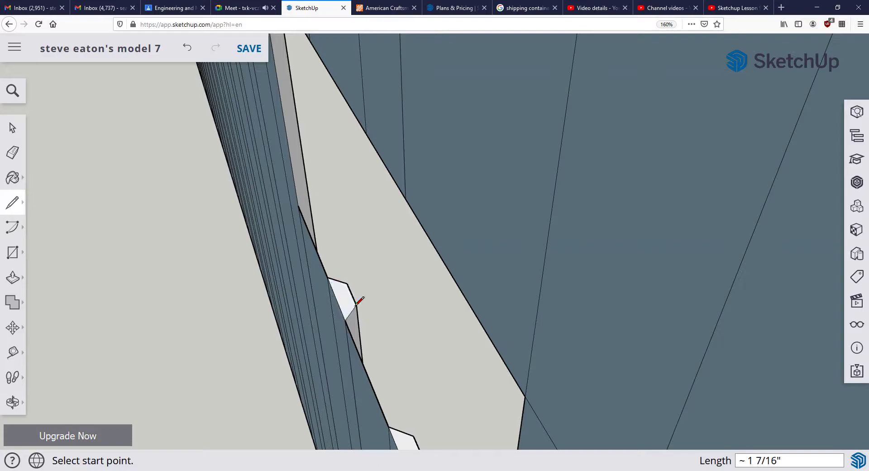
scroll(358, 290, "down", 5)
middle_click_drag(407, 252, 165, 223)
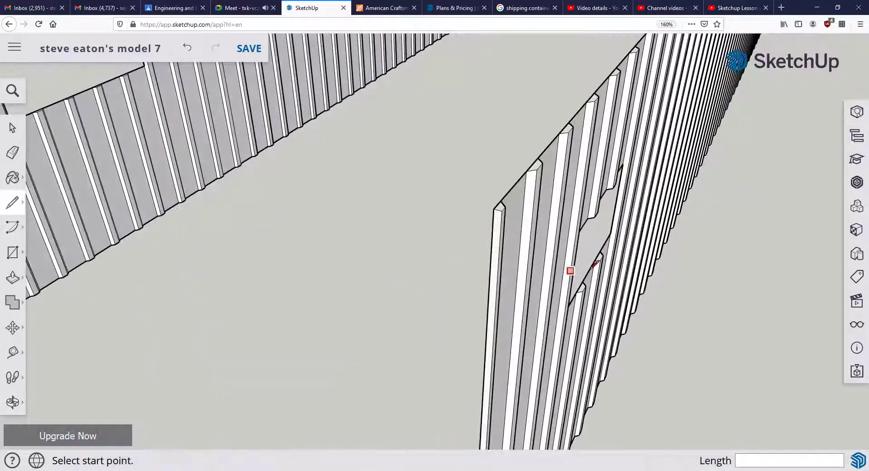
Step: Draw a short edge of about 1 7/16" across the rib notch along the window opening's top edge
middle_click_drag(595, 264, 588, 271)
scroll(588, 271, "up", 3)
scroll(501, 401, "up", 3)
middle_click_drag(500, 402, 302, 150)
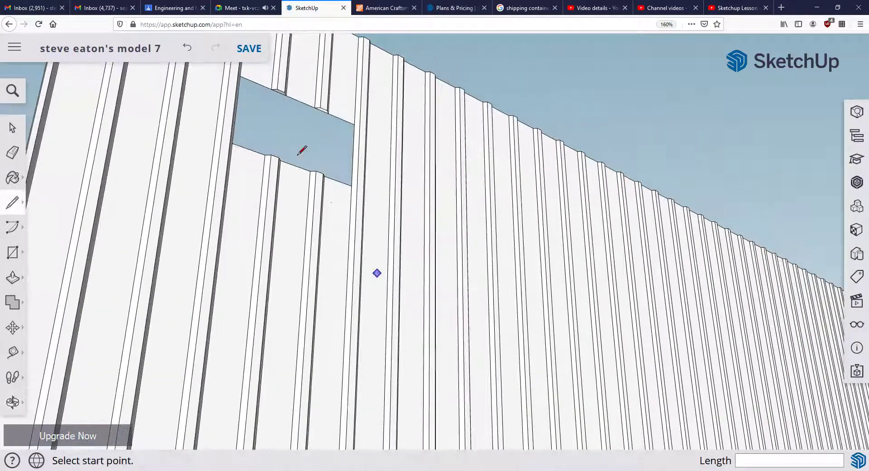
scroll(272, 86, "up", 6)
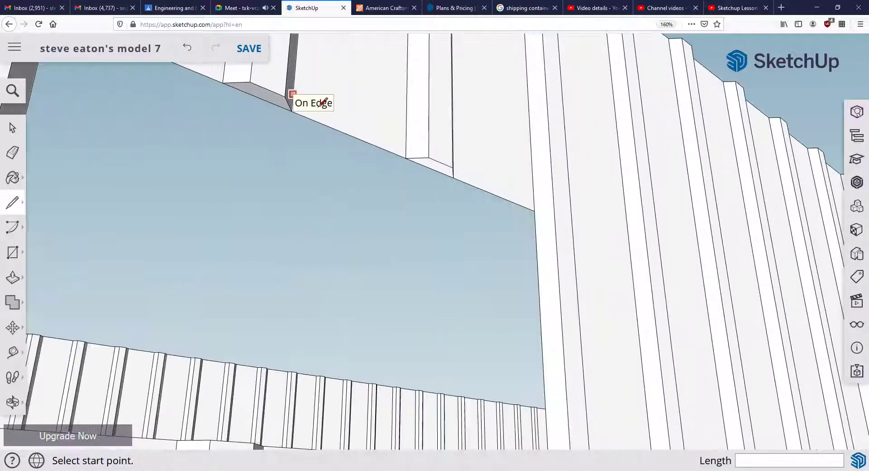
mouse_move(385, 163)
middle_mouse_down()
mouse_move(361, 140)
mouse_move(373, 161)
mouse_move(392, 159)
mouse_move(534, 121)
middle_mouse_up()
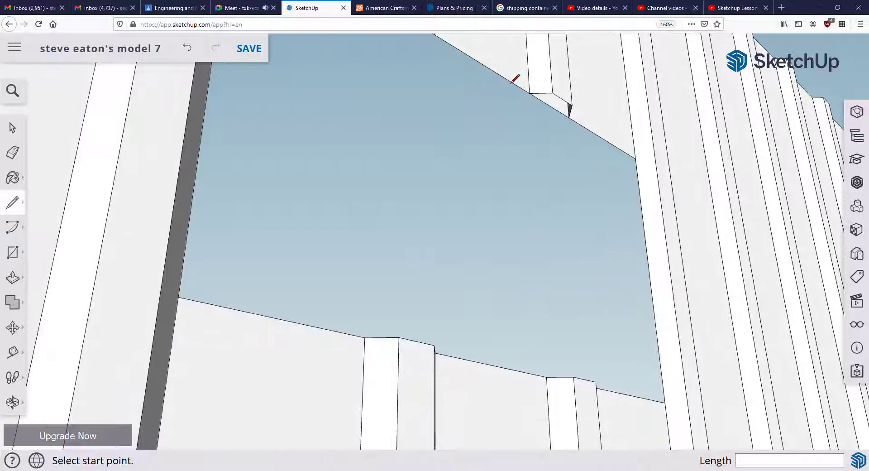
left_click(530, 93)
left_click(553, 93)
scroll(548, 102, "down", 3)
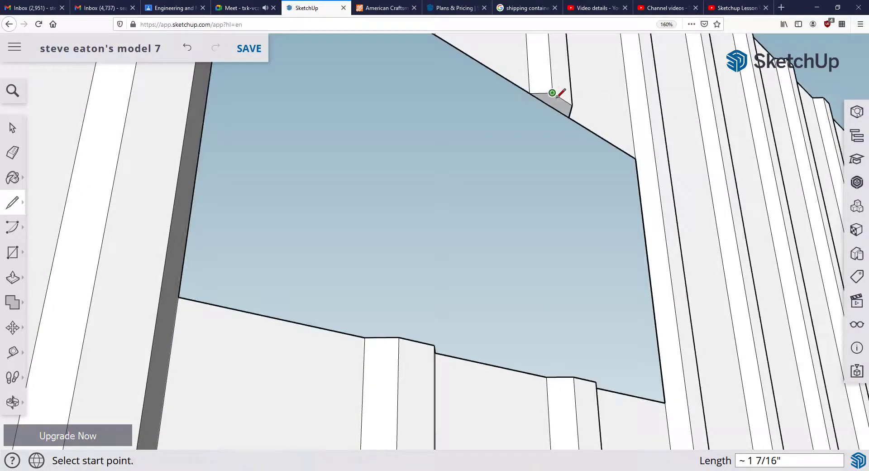
scroll(530, 165, "down", 6)
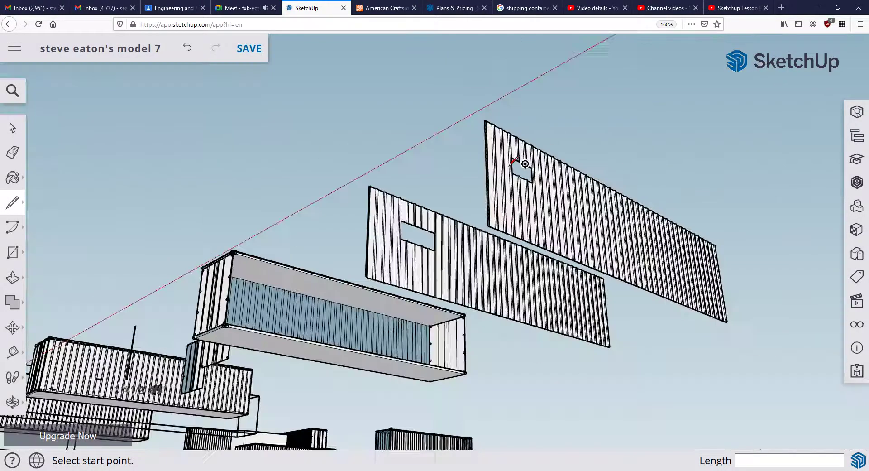
middle_click_drag(485, 281, 510, 269)
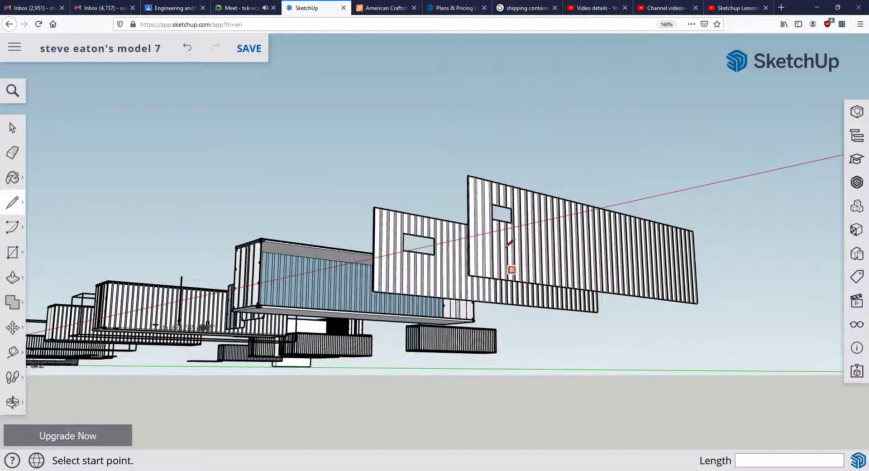
scroll(500, 235, "up", 2)
middle_click_drag(501, 235, 443, 360)
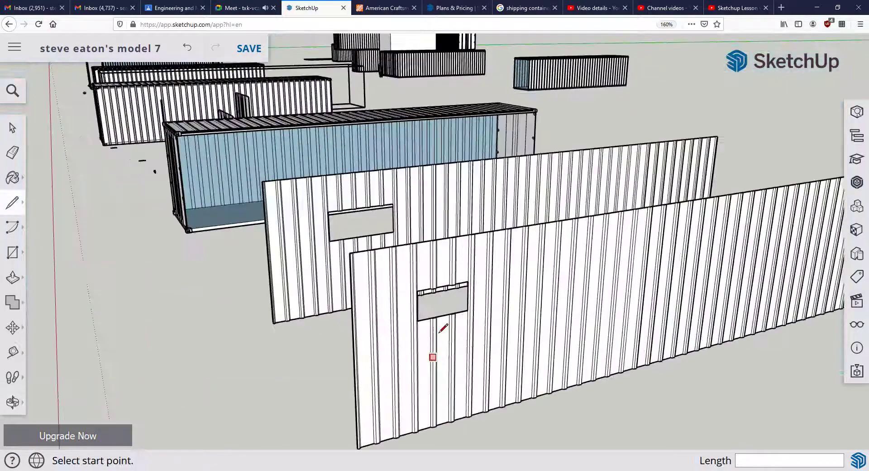
scroll(443, 327, "up", 5)
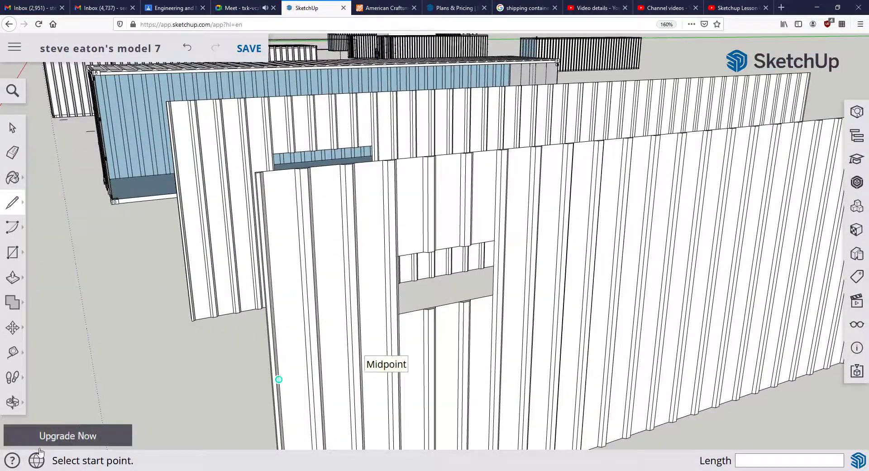